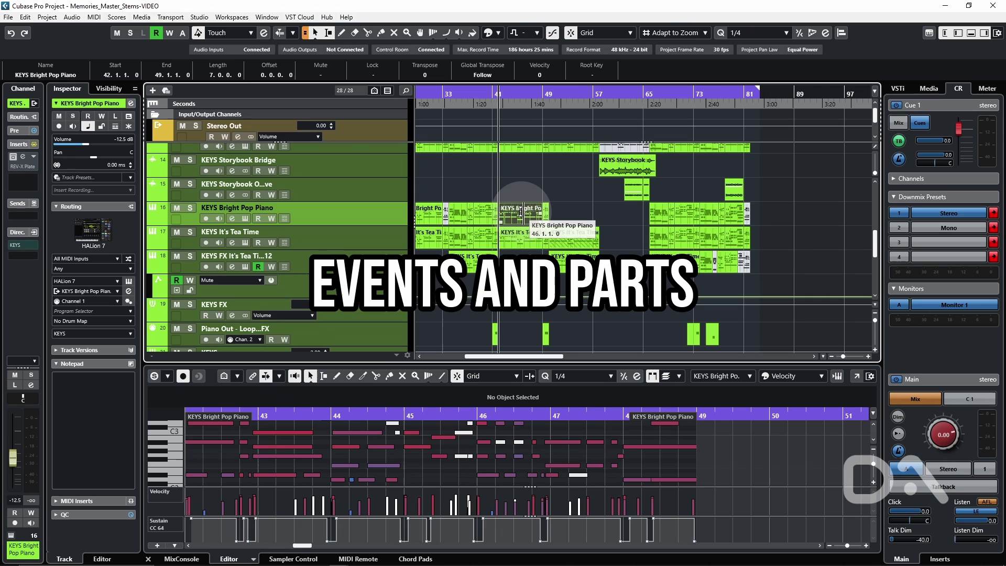
Remove the Bright Pop Piano part and track 17 (KEYS It's Tea Time), then pencil a Vinyl Year point at 1930
{"action": "key", "text": "Delete"}
{"action": "left_click", "coordinate": [368, 247]}
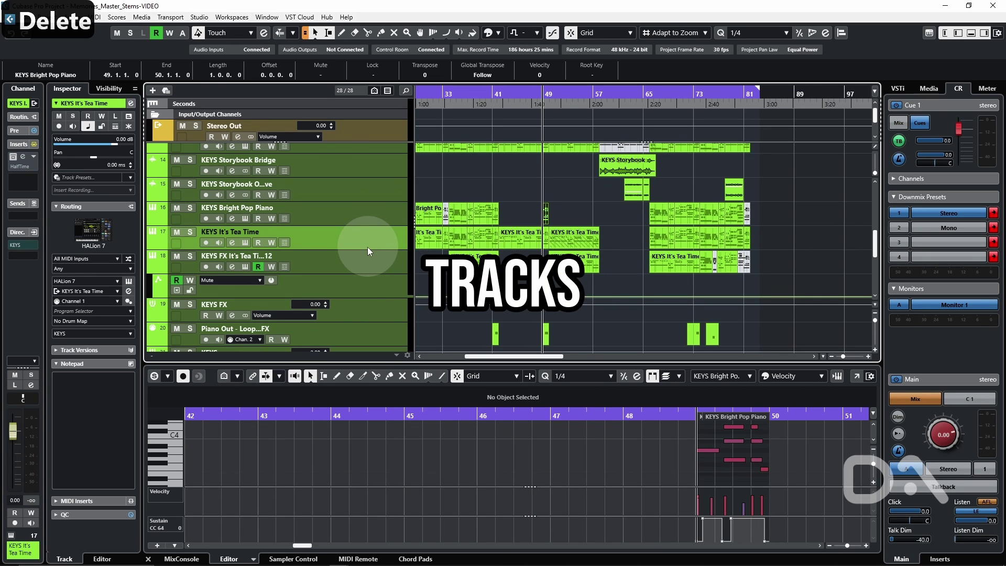
{"action": "key", "text": "Delete"}
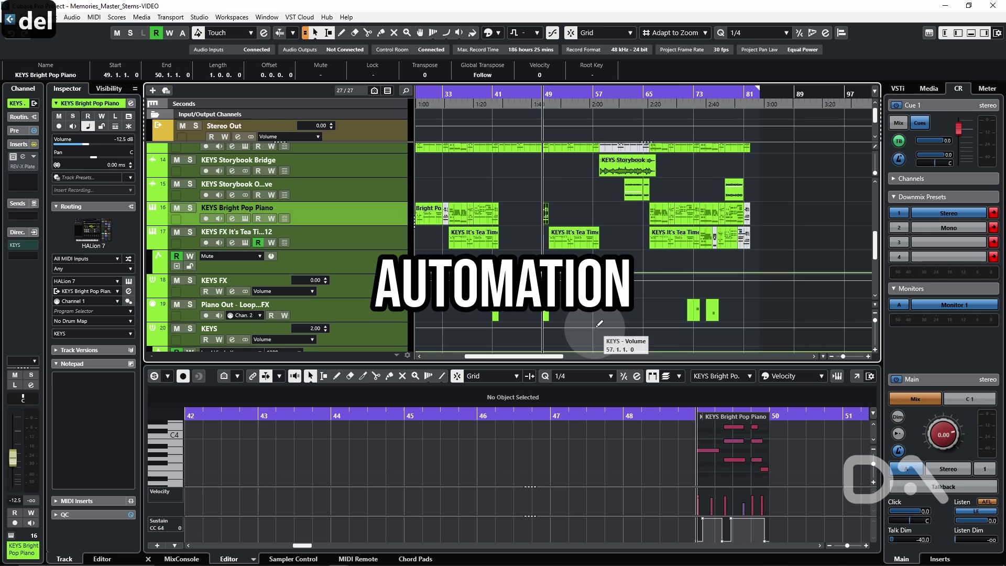
{"action": "scroll", "coordinate": [594, 262], "scroll_direction": "down", "scroll_amount": 4}
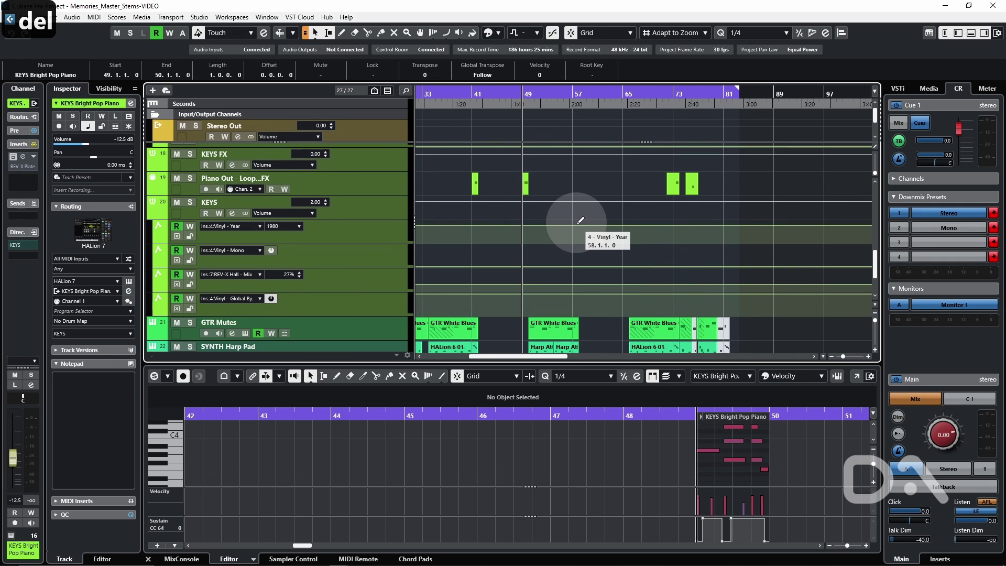
{"action": "left_click_drag", "start_coordinate": [622, 239], "coordinate": [526, 243]}
Zoom in on the KEYS Storybook waveform and pencil a dip into its samples
{"action": "scroll", "coordinate": [596, 220], "scroll_direction": "up", "scroll_amount": 1}
{"action": "scroll", "coordinate": [597, 221], "scroll_direction": "up", "scroll_amount": 4}
{"action": "left_click_drag", "start_coordinate": [586, 154], "coordinate": [582, 180]}
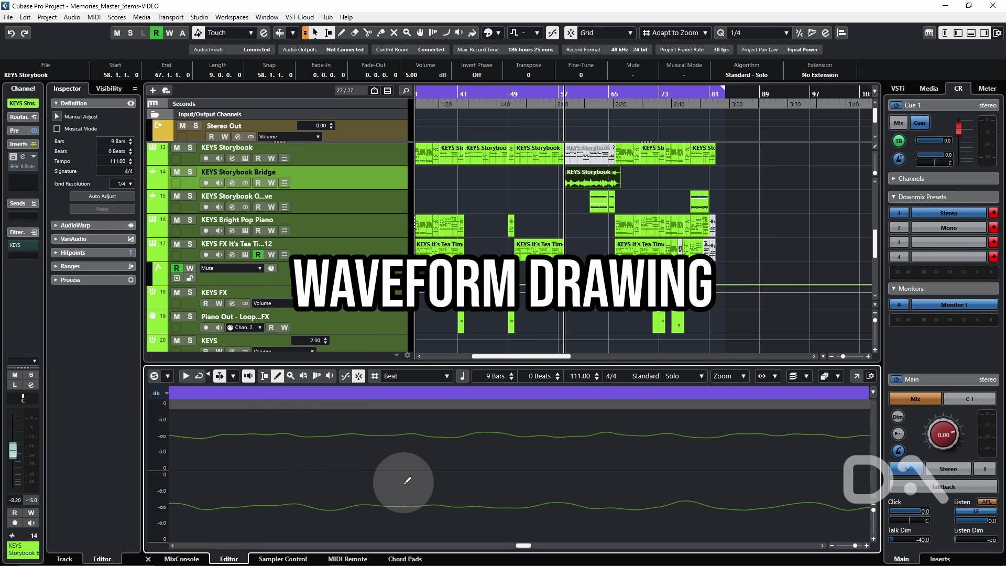
{"action": "key", "text": "h"}
{"action": "mouse_move", "coordinate": [415, 434]}
{"action": "left_mouse_down"}
{"action": "mouse_move", "coordinate": [487, 489]}
{"action": "mouse_move", "coordinate": [586, 399]}
{"action": "mouse_move", "coordinate": [700, 402]}
{"action": "mouse_move", "coordinate": [745, 486]}
{"action": "mouse_move", "coordinate": [781, 489]}
{"action": "mouse_move", "coordinate": [817, 435]}
{"action": "left_mouse_up"}
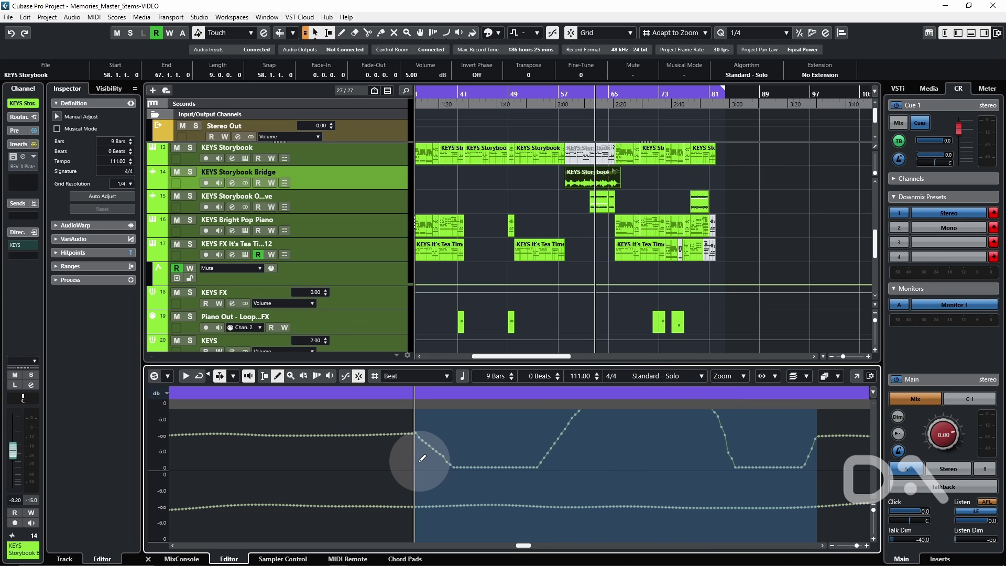
{"action": "key", "text": "g"}
Enable Edit Hitpoints and insert four hitpoints, moving one earlier in the waveform
{"action": "left_click", "coordinate": [85, 250]}
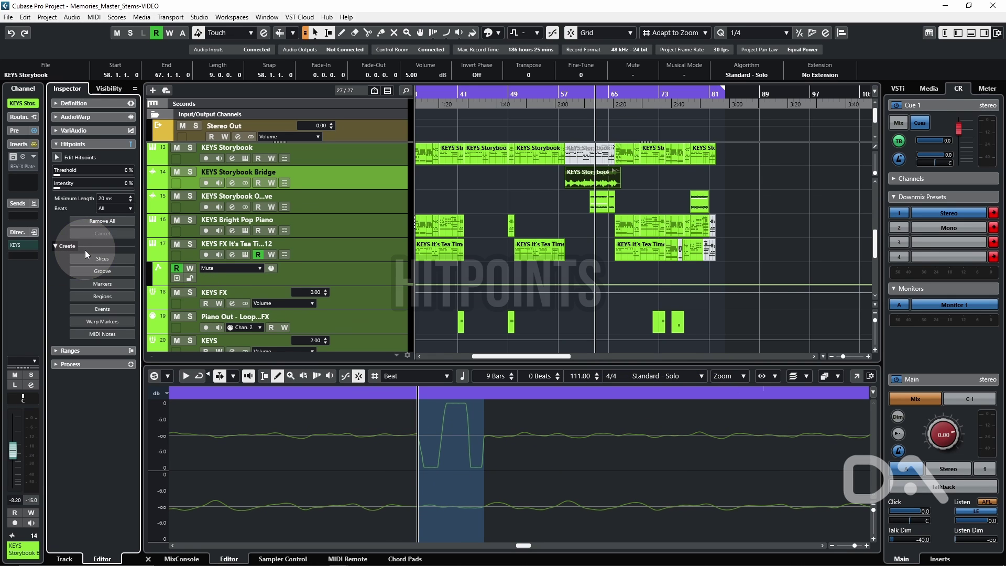
{"action": "left_click", "coordinate": [58, 157]}
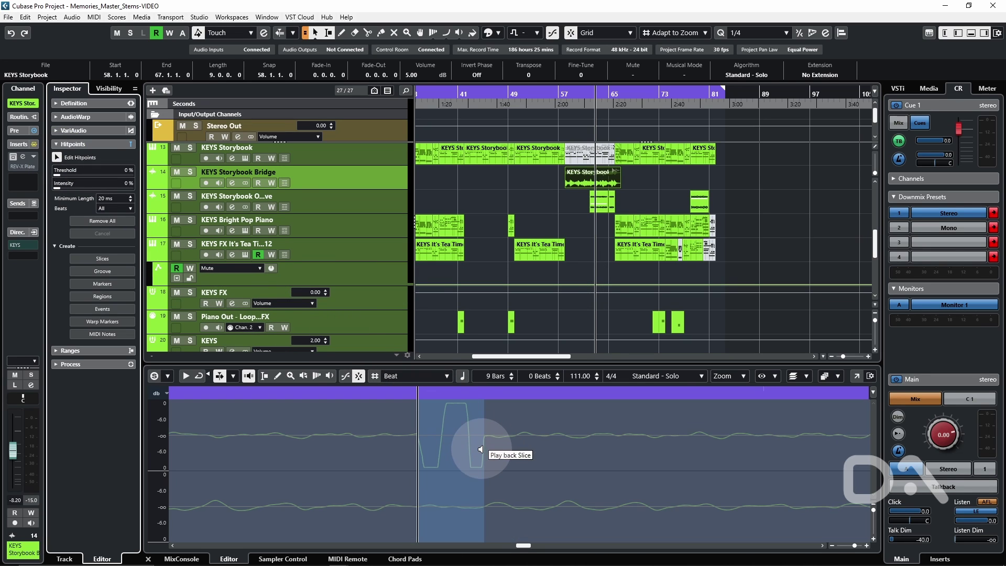
{"action": "left_click", "coordinate": [522, 412]}
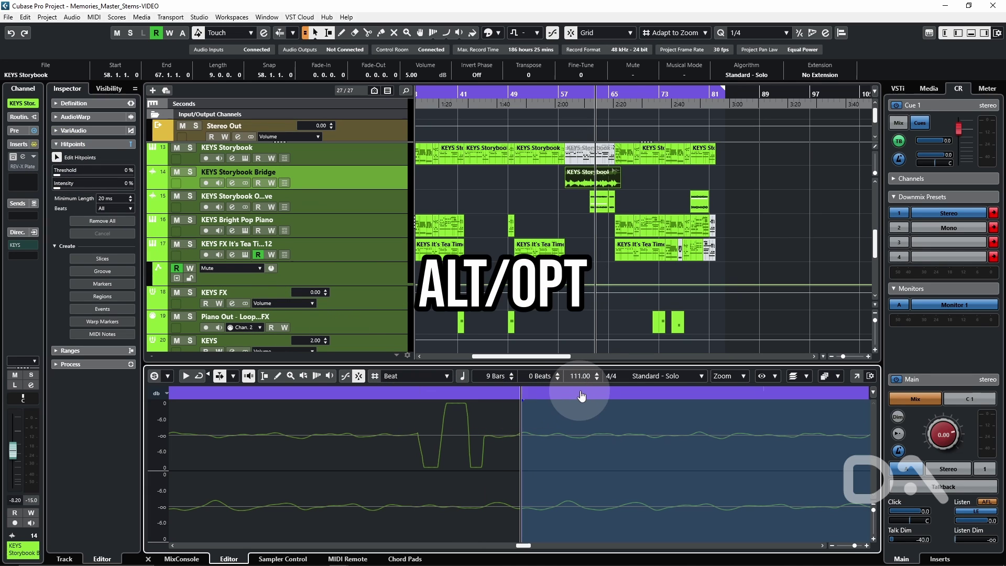
{"action": "left_click", "coordinate": [619, 419]}
{"action": "left_click_drag", "start_coordinate": [417, 428], "coordinate": [305, 428]}
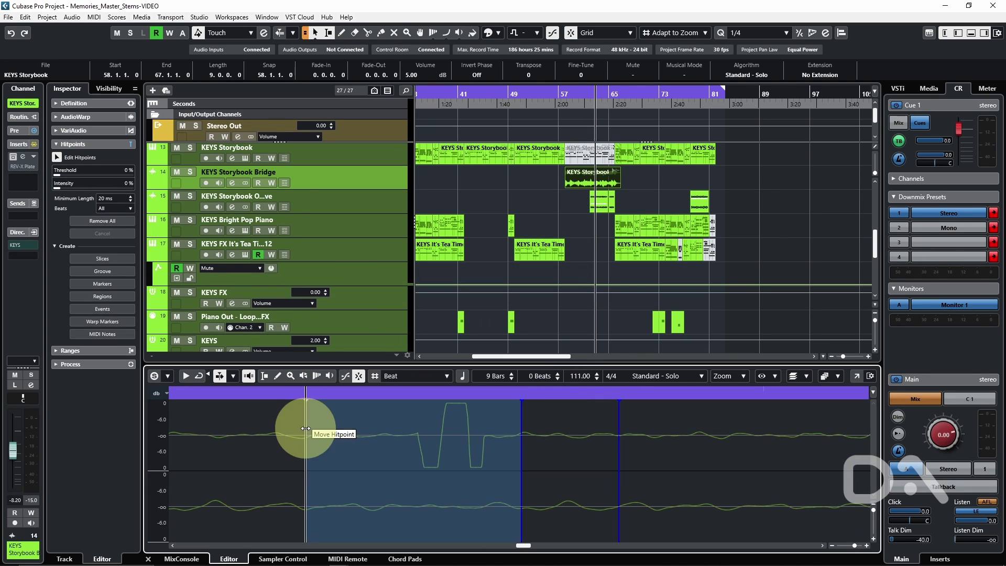
{"action": "left_click", "coordinate": [367, 425]}
{"action": "left_click", "coordinate": [672, 438]}
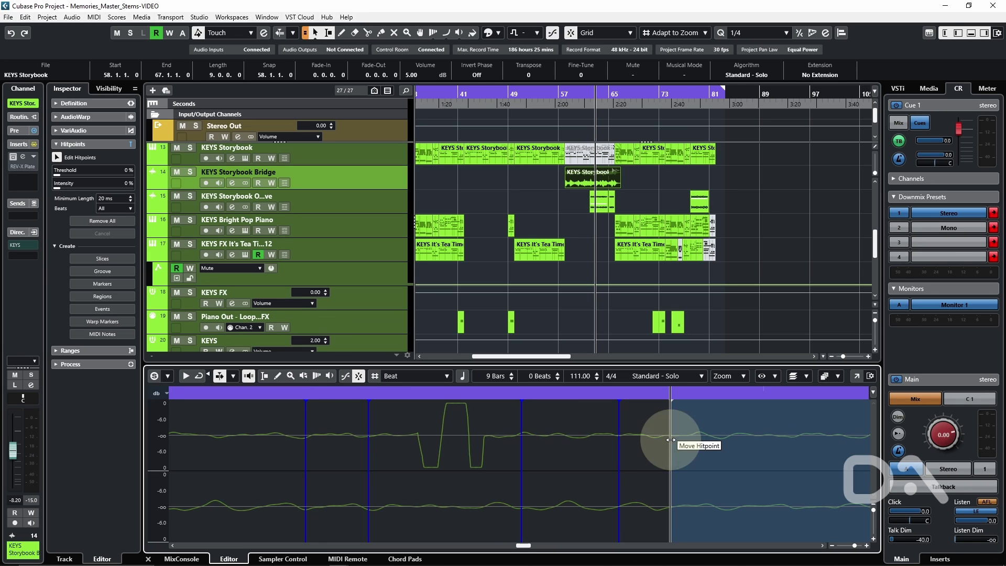
With VariAudio editing on, lower the pitch segment near bar 63 to G#2
{"action": "left_click", "coordinate": [93, 131]}
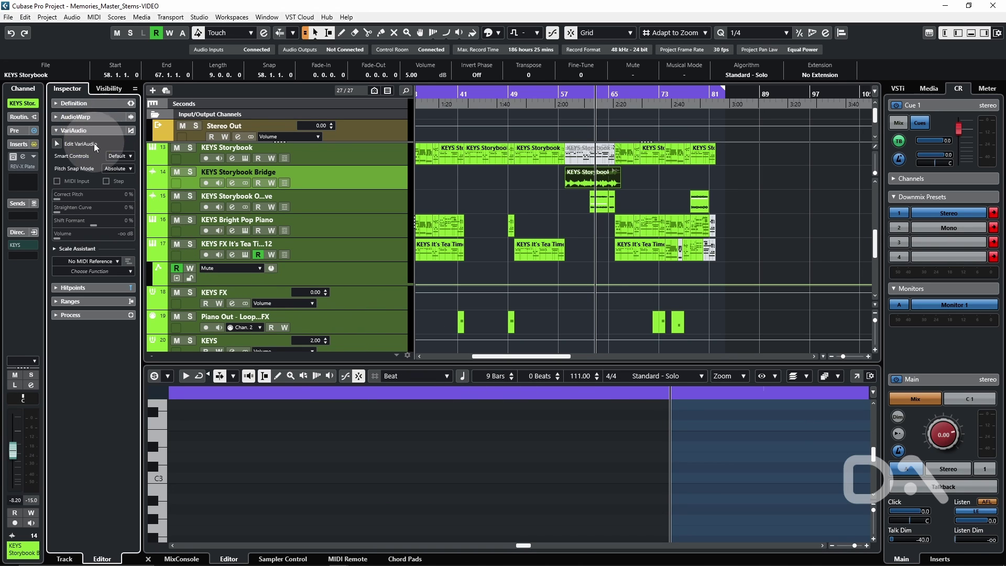
{"action": "left_click", "coordinate": [55, 144]}
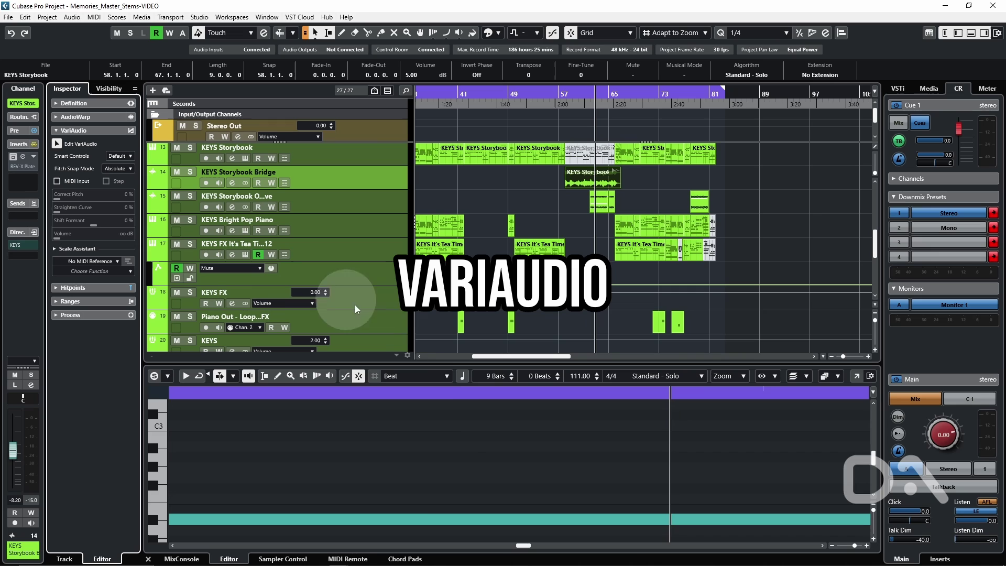
{"action": "left_click", "coordinate": [454, 486]}
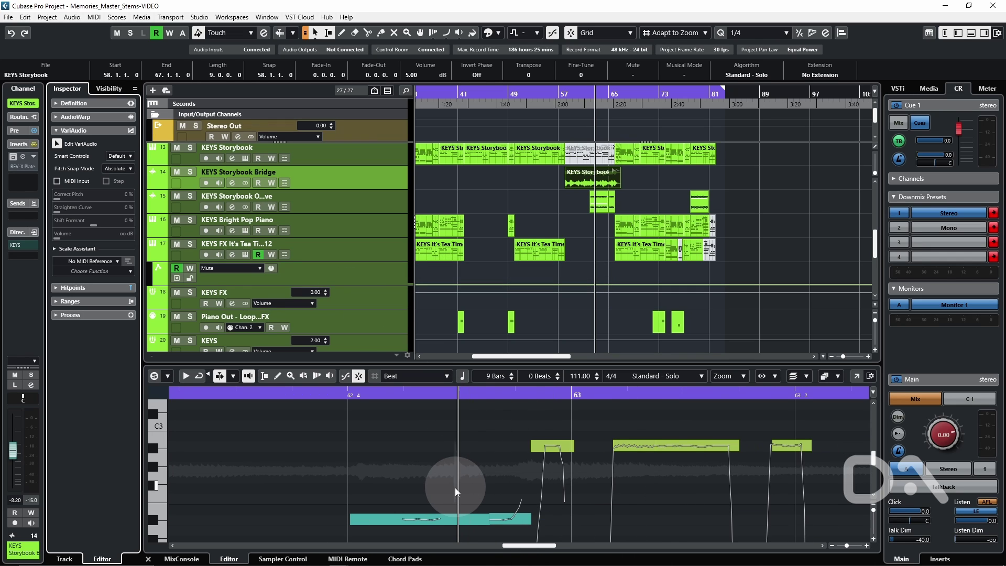
{"action": "left_click_drag", "start_coordinate": [554, 444], "coordinate": [561, 477]}
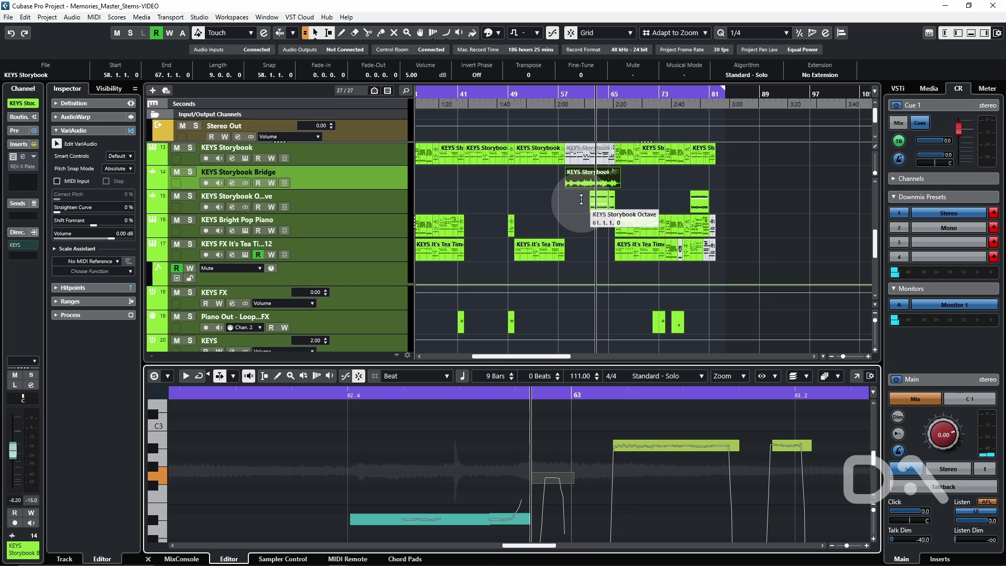
Bounce the Bridge event to KEYS Storybook Bridge-01, replacing the original event
{"action": "left_click", "coordinate": [583, 182]}
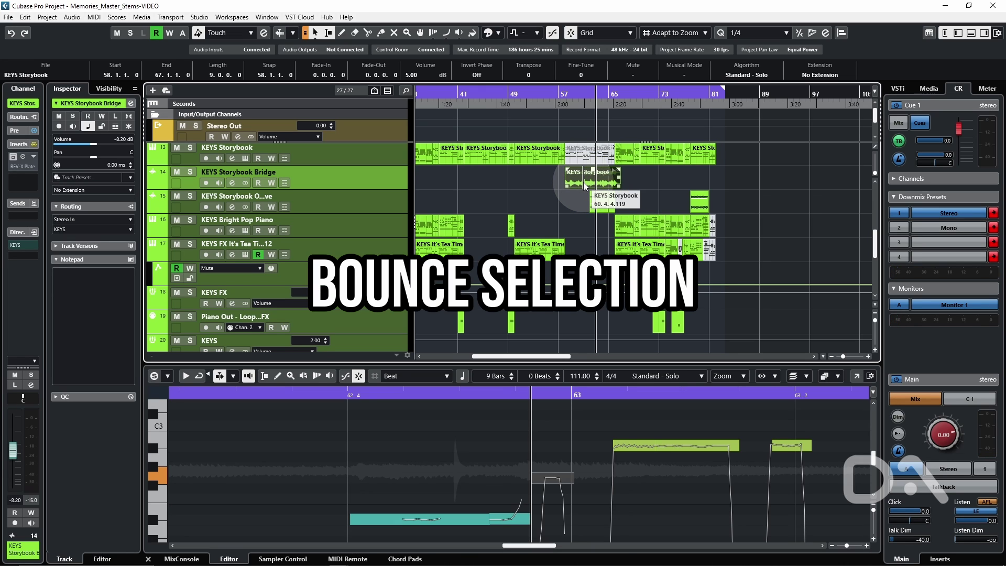
{"action": "key", "text": "ctrl+b"}
{"action": "left_click", "coordinate": [486, 307]}
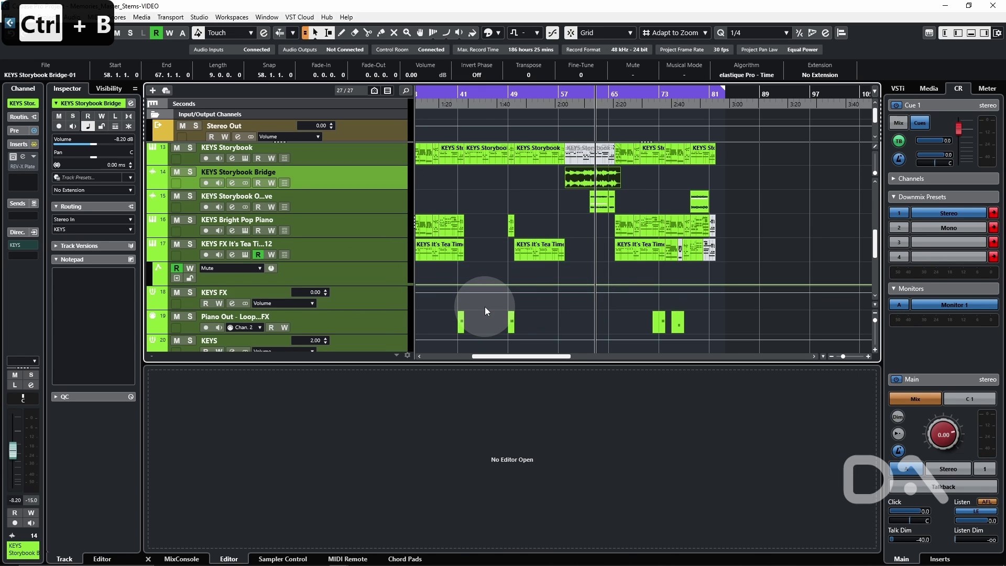
Add a 20 dB Gain offline process to KEYS Storybook Bridge-01, then deselect the event
{"action": "key", "text": "F7"}
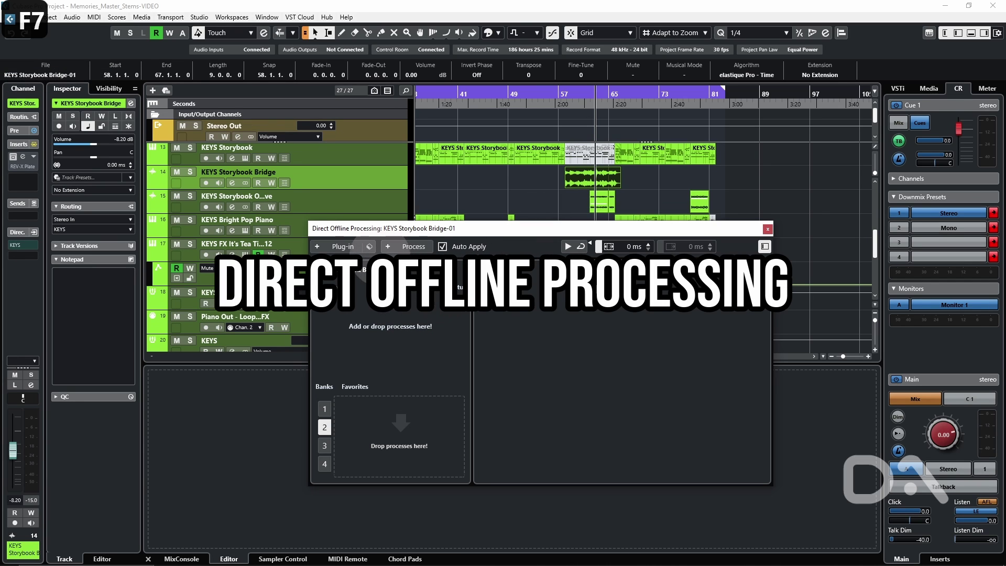
{"action": "left_click", "coordinate": [409, 246]}
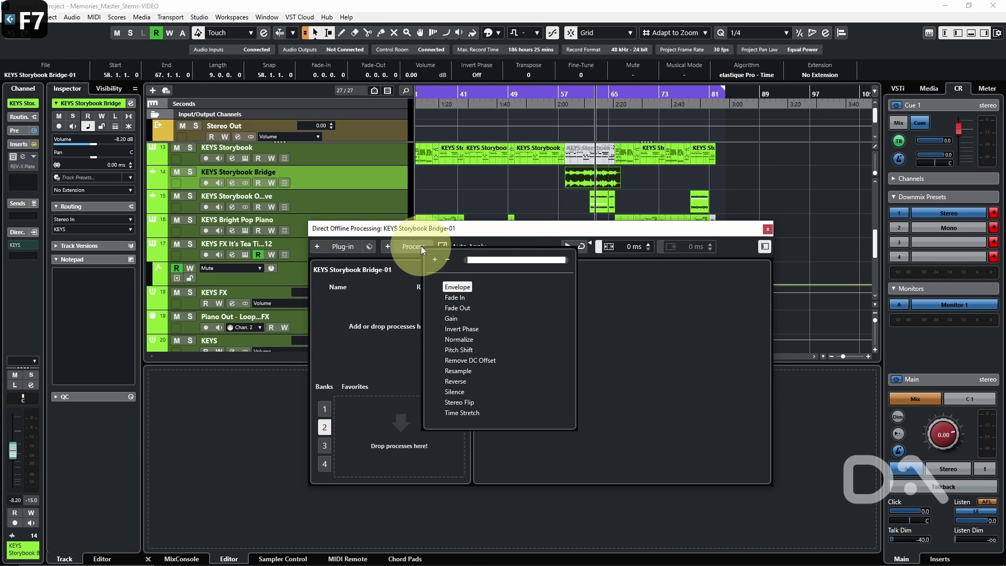
{"action": "left_click", "coordinate": [454, 317]}
{"action": "left_click", "coordinate": [540, 282]}
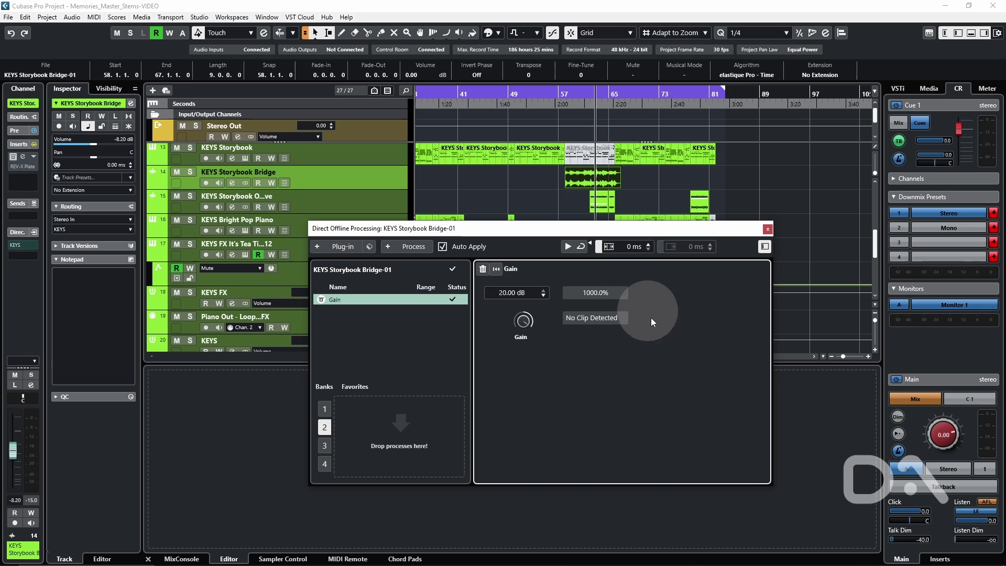
{"action": "left_click", "coordinate": [534, 181]}
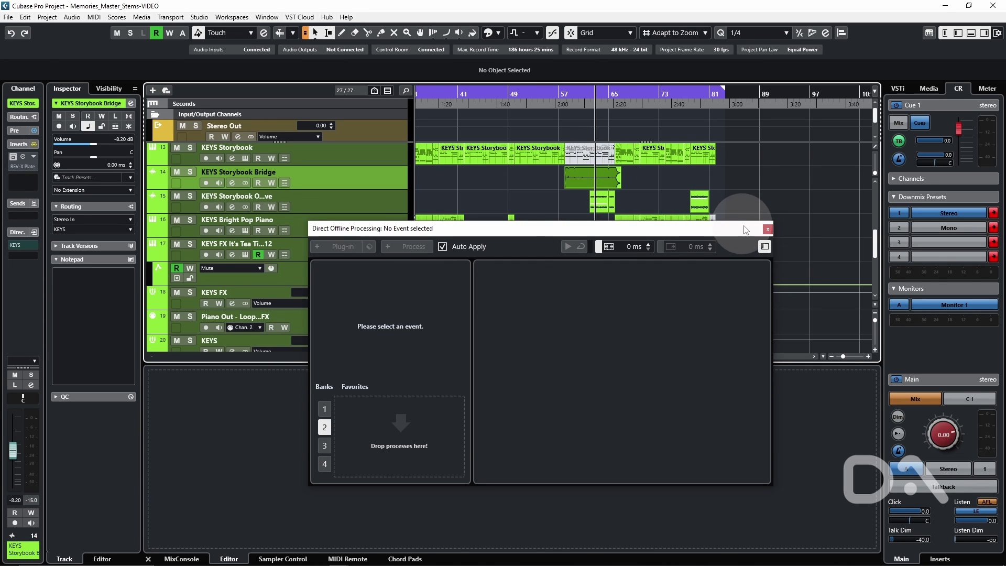
Time-stretch the Bridge event so it ends at bar 74
{"action": "left_click", "coordinate": [767, 228]}
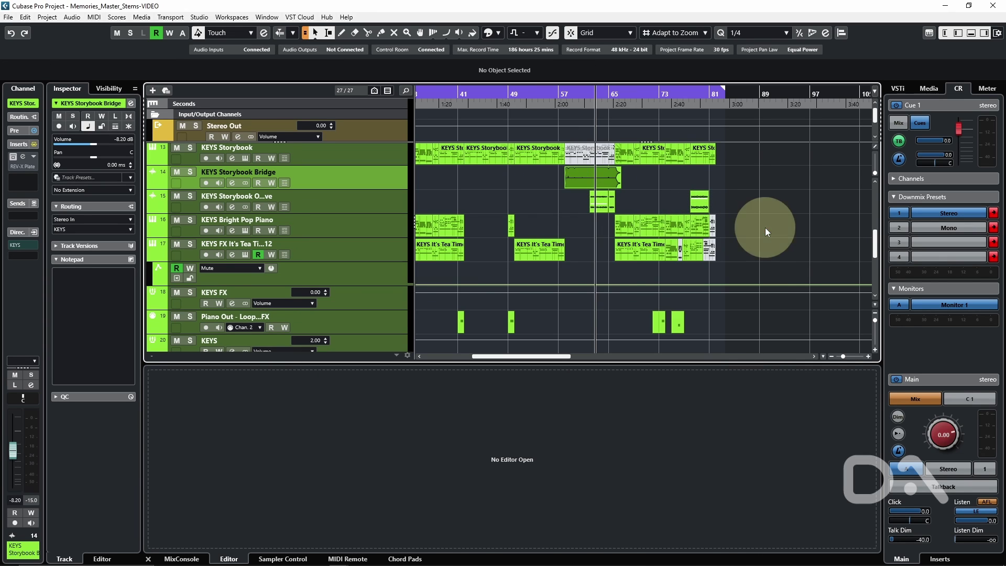
{"action": "key", "text": "1"}
{"action": "key", "text": "1"}
{"action": "left_click", "coordinate": [617, 185]}
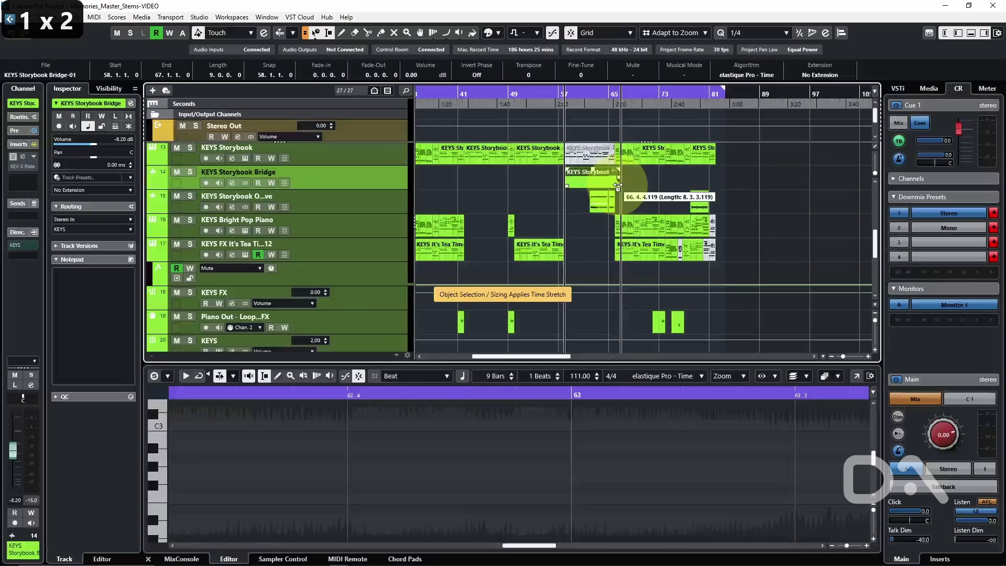
{"action": "left_click_drag", "start_coordinate": [618, 185], "coordinate": [665, 184]}
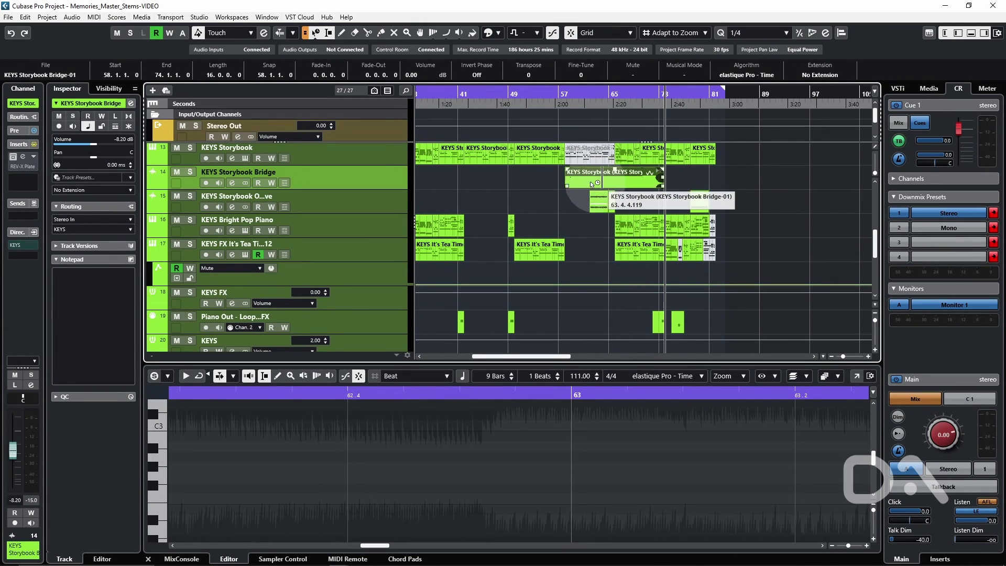
Analyze the Bridge audio with Tempo Detection to add Signature and Tempo tracks
{"action": "left_click", "coordinate": [24, 19]}
{"action": "mouse_move", "coordinate": [46, 19]}
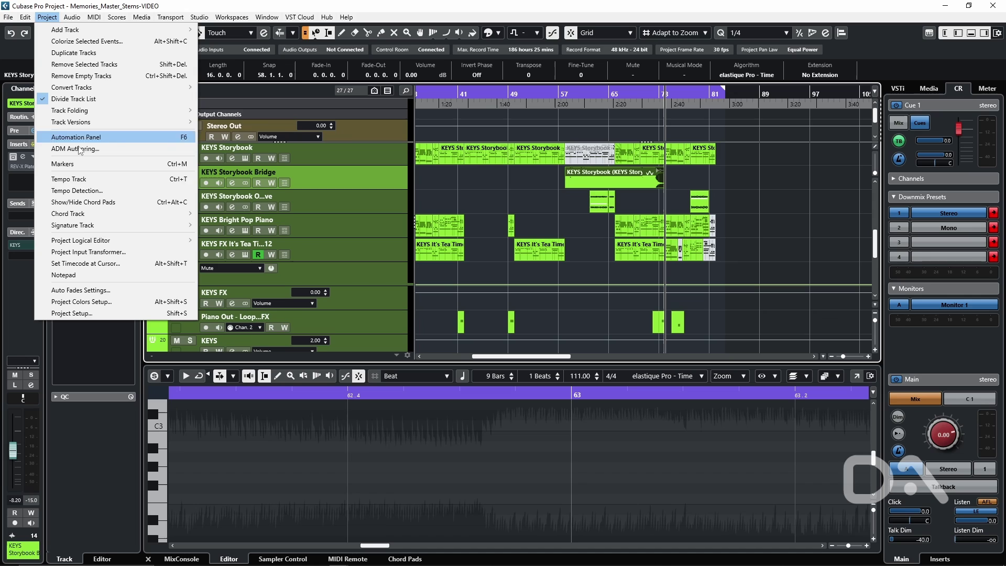
{"action": "left_click", "coordinate": [77, 191]}
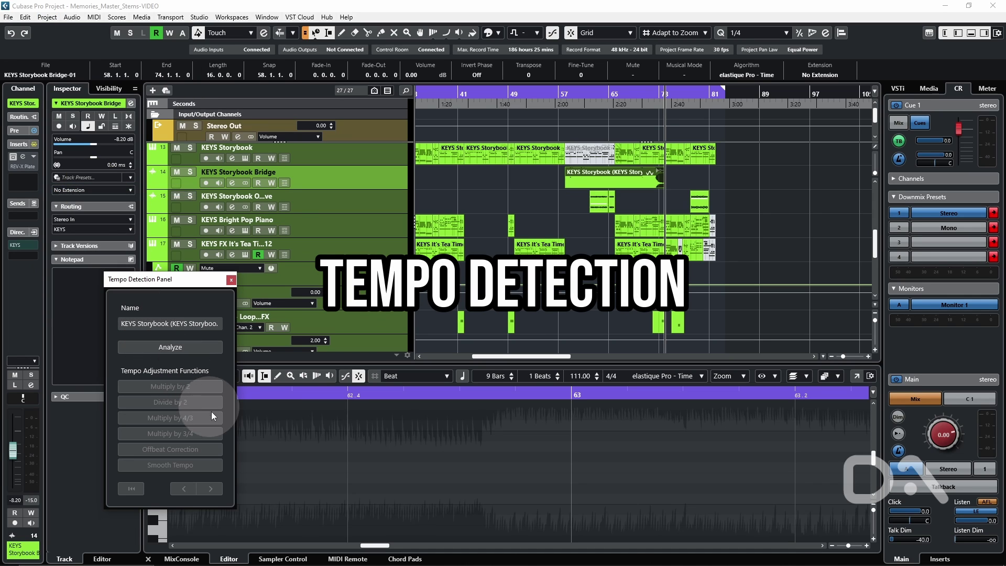
{"action": "left_click", "coordinate": [167, 350]}
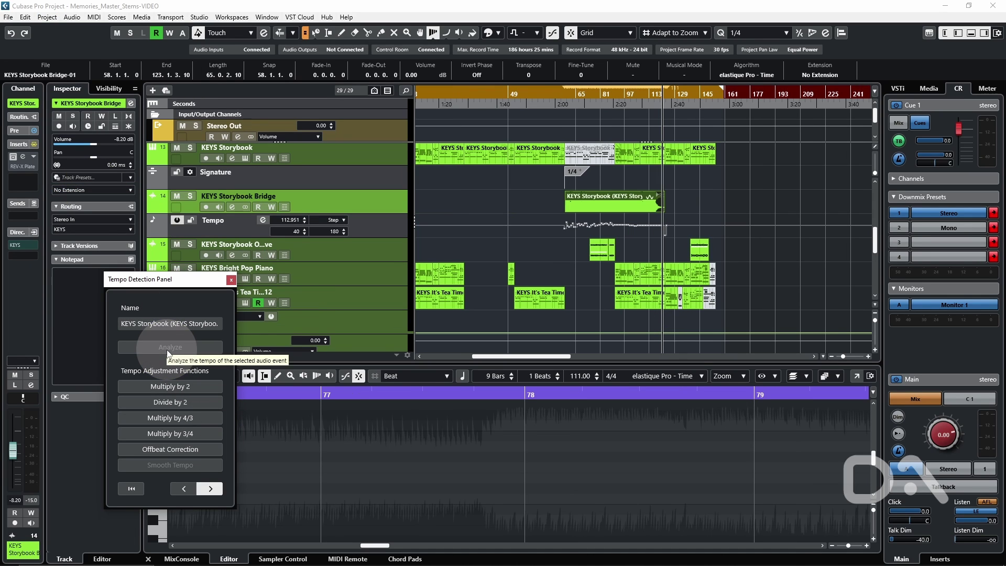
{"action": "key", "text": "Escape"}
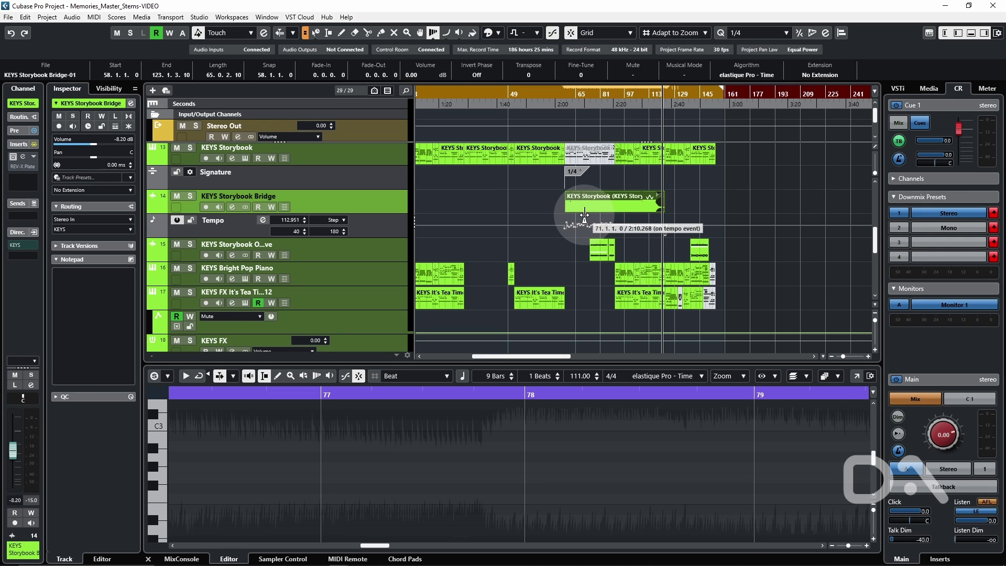
Undo the tempo analysis, gain, bounce, pitch and hitpoint edits, tracking them in Edit History
{"action": "key", "text": "ctrl+z"}
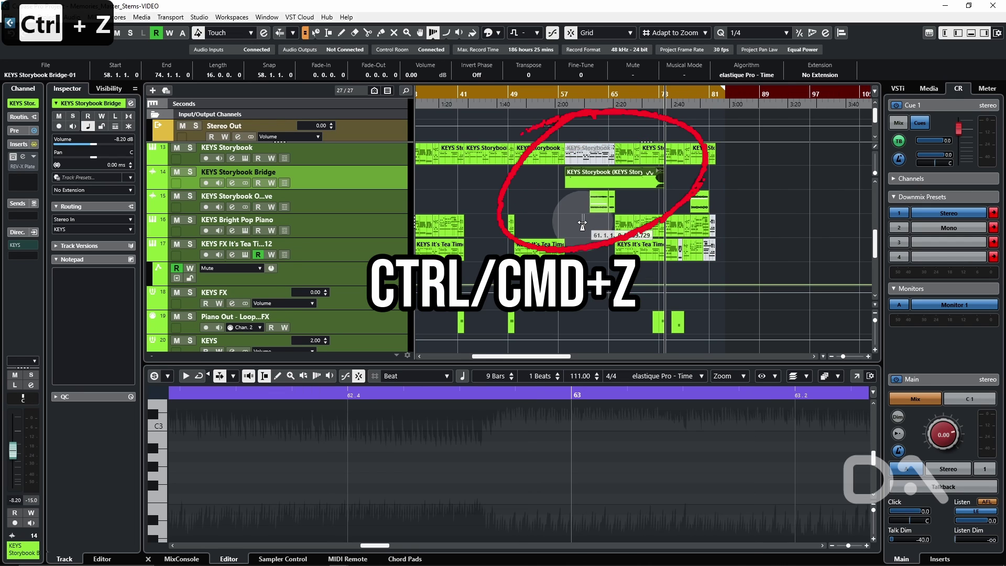
{"action": "key", "text": "ctrl+z"}
{"action": "key", "text": "ctrl+z"}
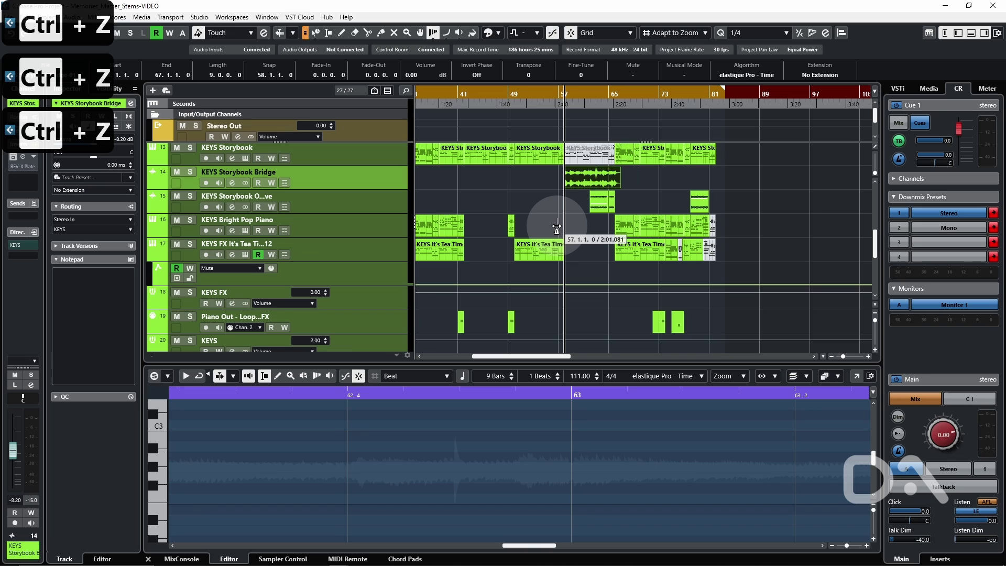
{"action": "left_click", "coordinate": [27, 20]}
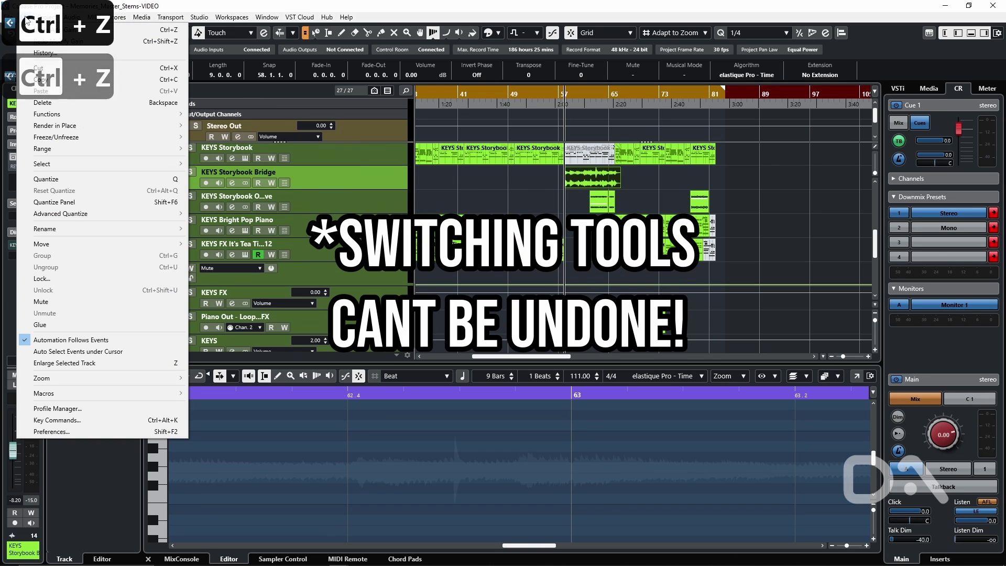
{"action": "left_click", "coordinate": [47, 52]}
{"action": "key", "text": "ctrl+z"}
{"action": "key", "text": "ctrl+z"}
{"action": "key", "text": "ctrl+z"}
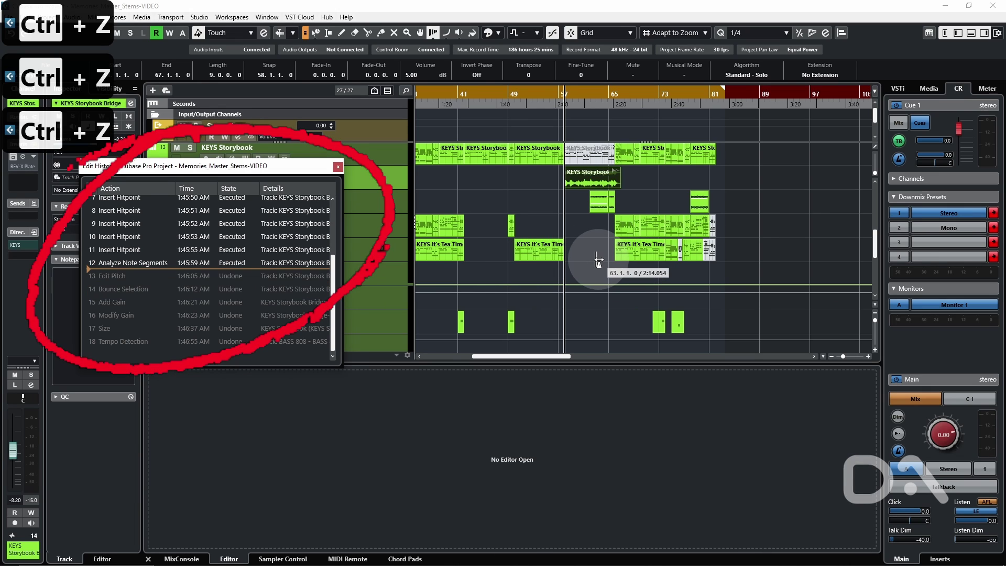
{"action": "key", "text": "ctrl+z"}
{"action": "key", "text": "ctrl+z"}
{"action": "key", "text": "ctrl+z"}
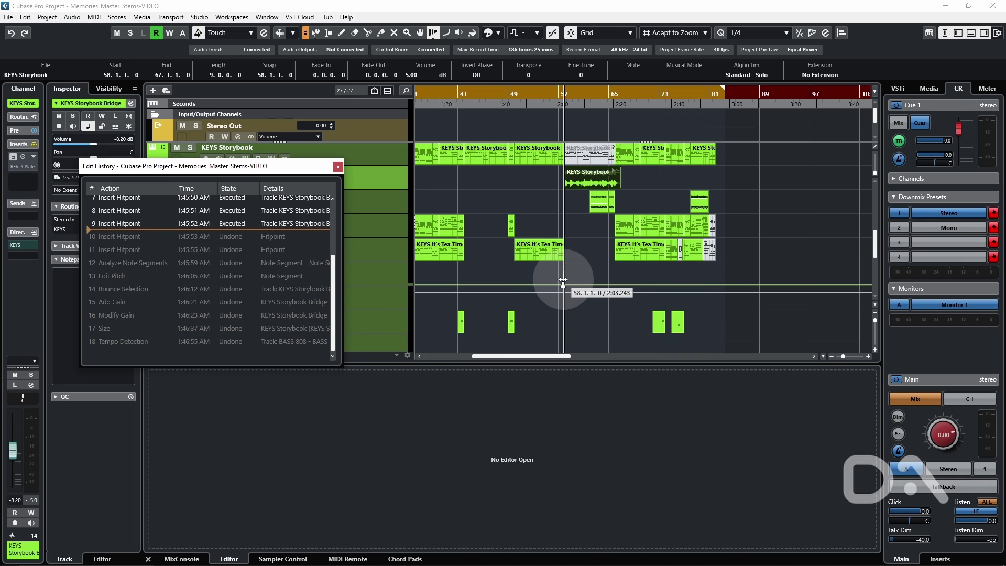
Redo history steps 10–13 (Insert Hitpoint), then undo several steps again
{"action": "key", "text": "ctrl+shift+z"}
{"action": "key", "text": "ctrl+shift+z"}
{"action": "key", "text": "ctrl+shift+z"}
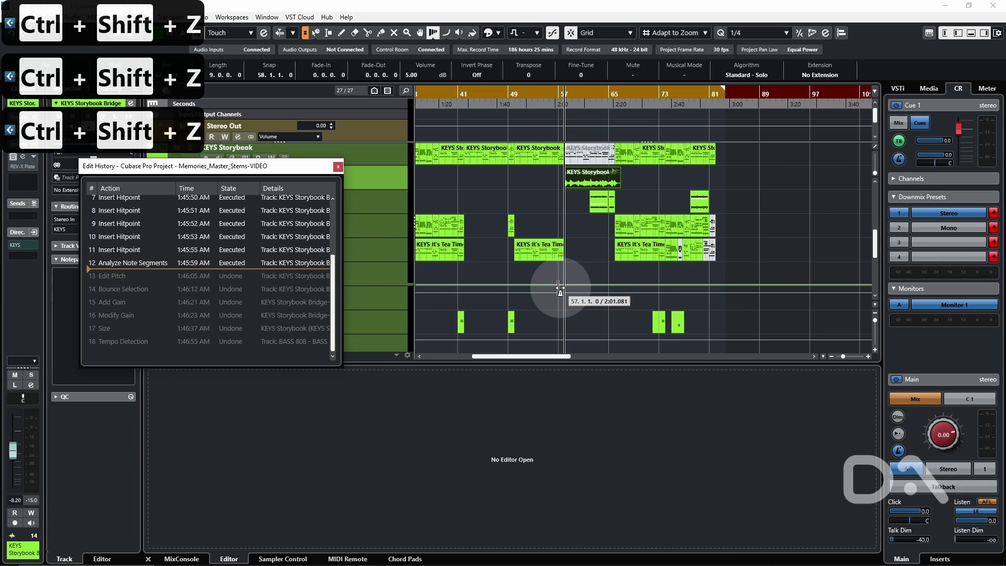
{"action": "key", "text": "ctrl+shift+z"}
{"action": "key", "text": "ctrl+z"}
{"action": "key", "text": "ctrl+z"}
{"action": "key", "text": "ctrl+z"}
{"action": "key", "text": "ctrl+z"}
{"action": "key", "text": "ctrl+z"}
{"action": "key", "text": "ctrl+z"}
{"action": "key", "text": "ctrl+z"}
{"action": "key", "text": "ctrl+z"}
{"action": "key", "text": "ctrl+z"}
{"action": "key", "text": "ctrl+z"}
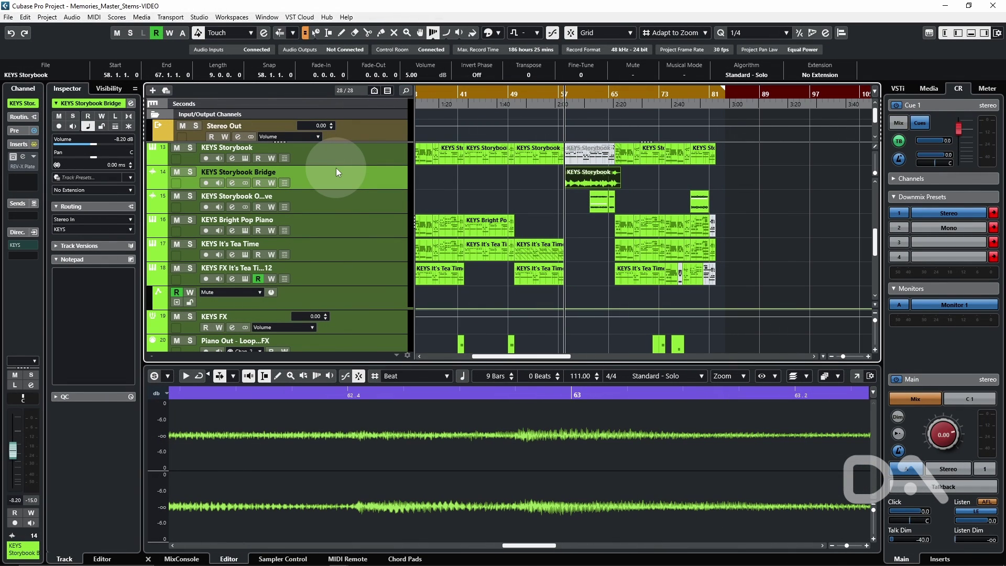
Add a Sampler track and load the KEYS Storybook audio into Sampler Control
{"action": "right_click", "coordinate": [341, 184]}
{"action": "mouse_move", "coordinate": [439, 193]}
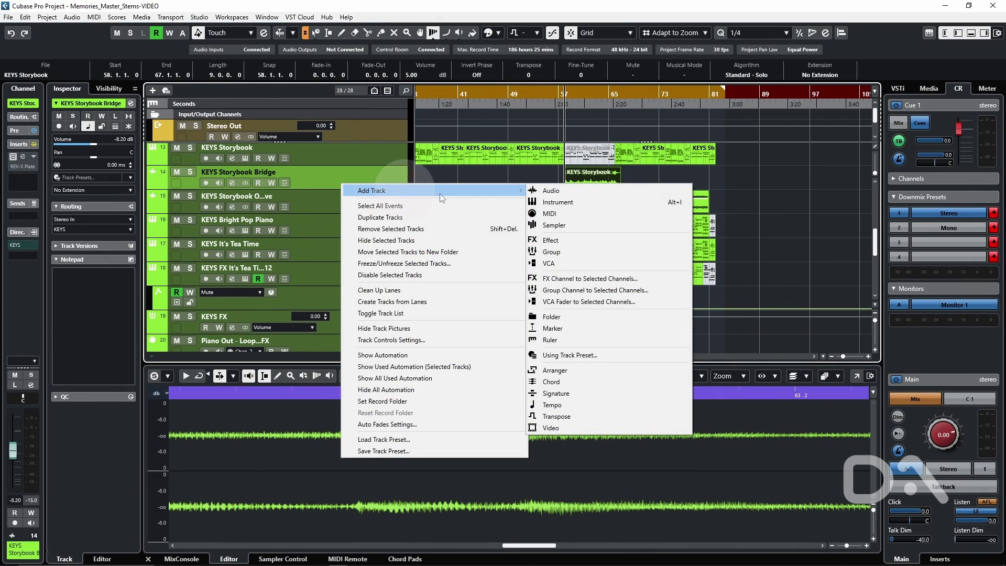
{"action": "left_click", "coordinate": [586, 225]}
{"action": "left_click", "coordinate": [165, 404]}
{"action": "left_click", "coordinate": [590, 181]}
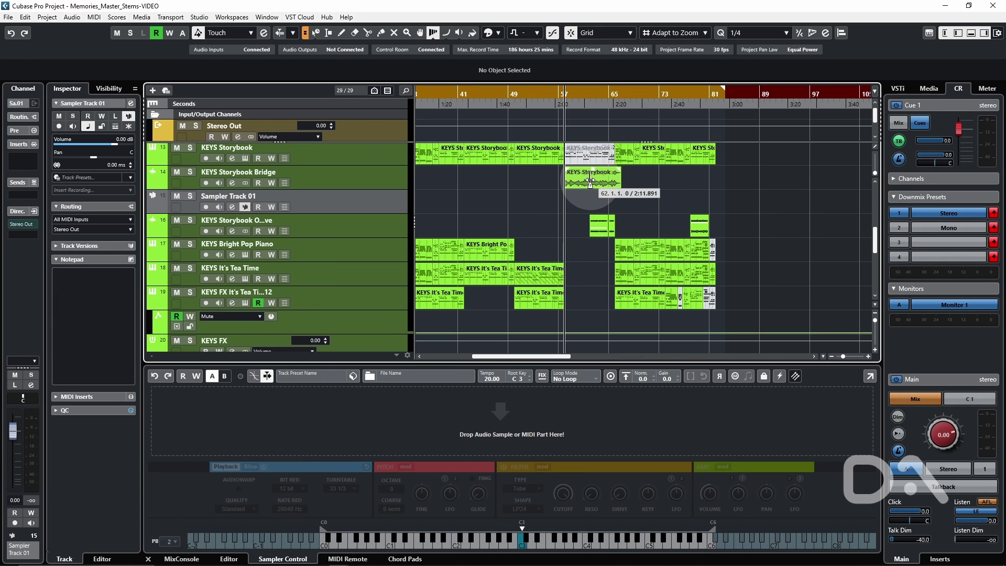
{"action": "left_click_drag", "start_coordinate": [590, 181], "coordinate": [516, 476]}
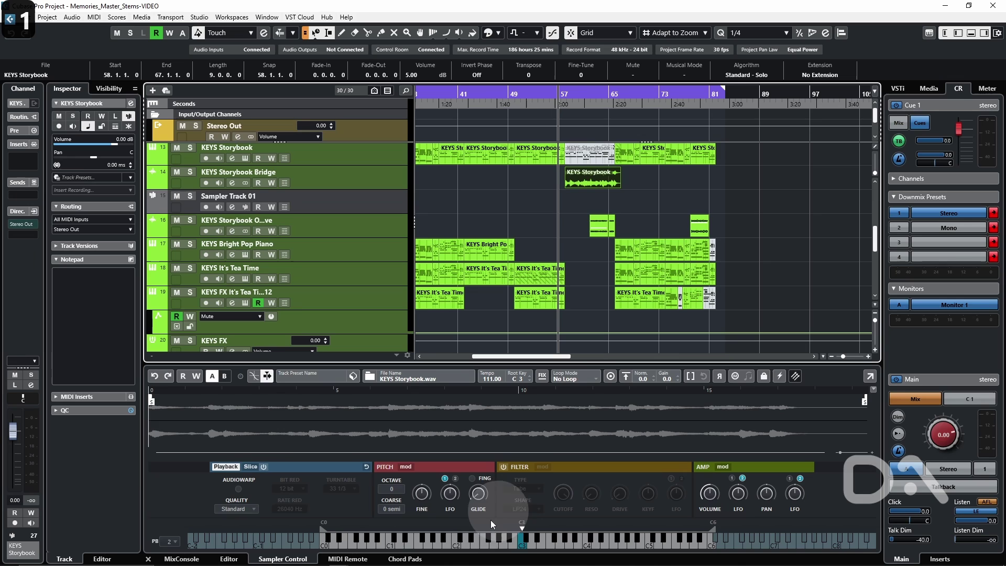
Raise the sampler's Pitch LFO to 14.0 %, check Edit History, then revert it with the sampler's Undo
{"action": "left_click_drag", "start_coordinate": [440, 495], "coordinate": [460, 473]}
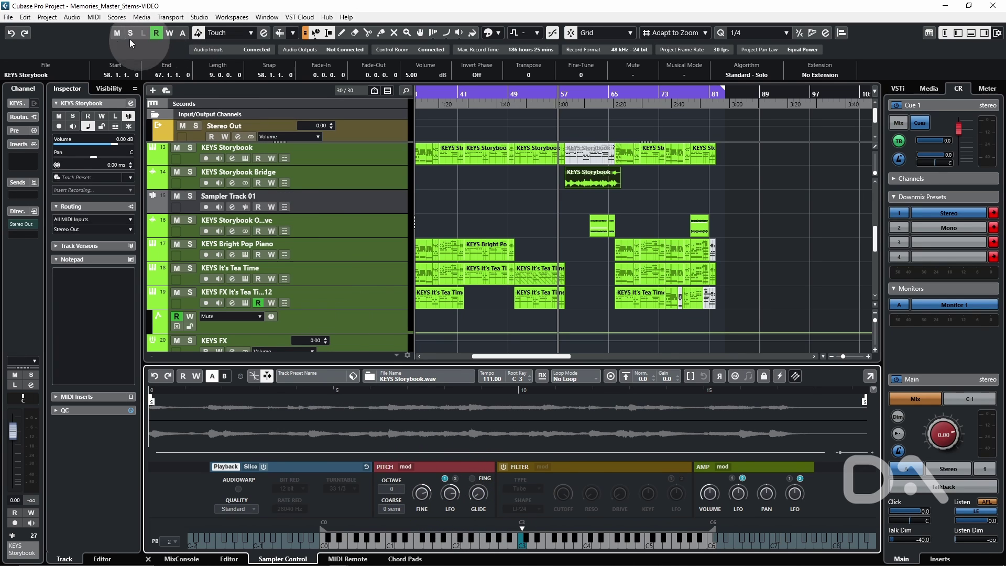
{"action": "left_click", "coordinate": [25, 17]}
{"action": "left_click", "coordinate": [37, 42]}
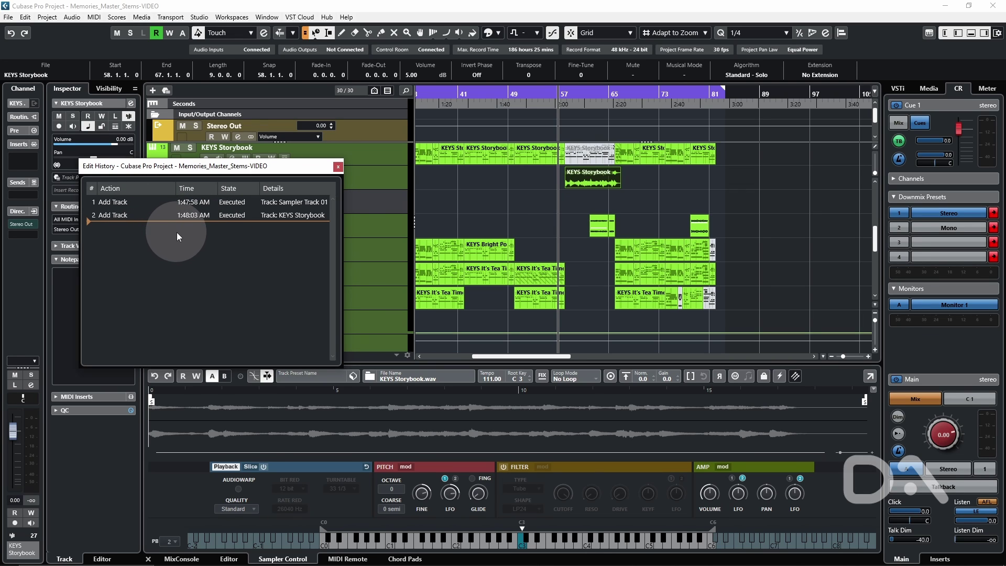
{"action": "left_click", "coordinate": [338, 167]}
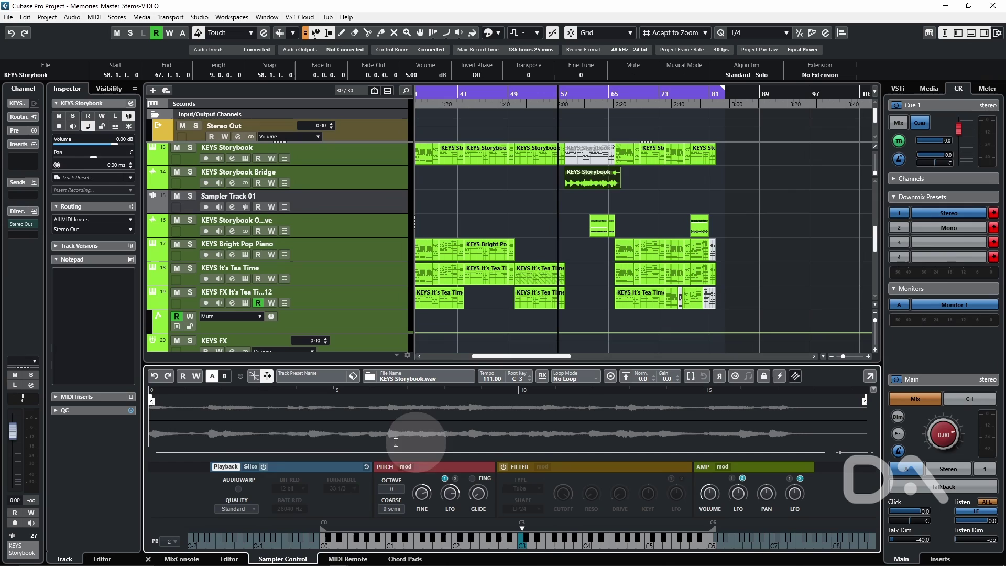
{"action": "left_click", "coordinate": [155, 377]}
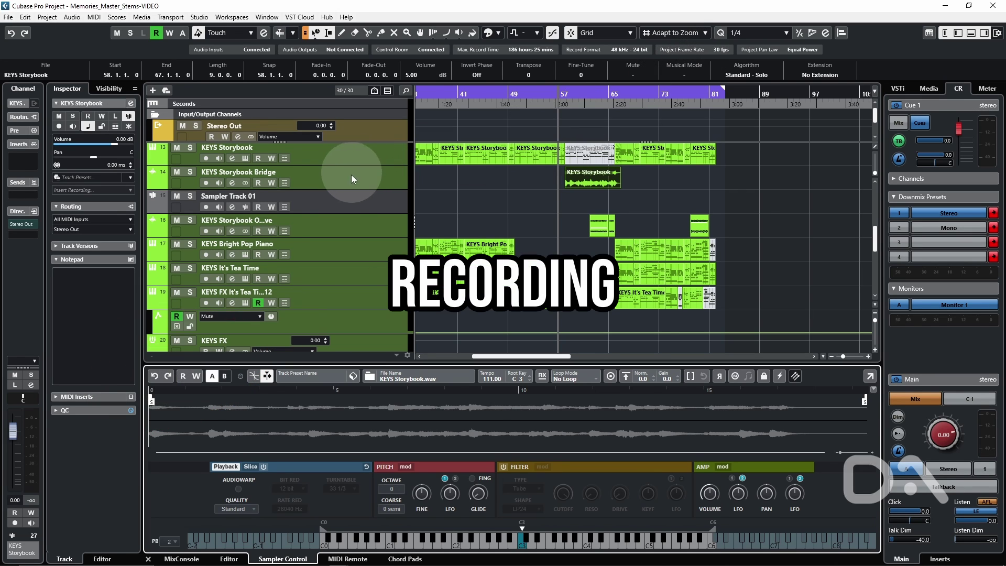
Add a new audio track, Audio 01, to the project
{"action": "right_click", "coordinate": [359, 208]}
{"action": "mouse_move", "coordinate": [404, 216]}
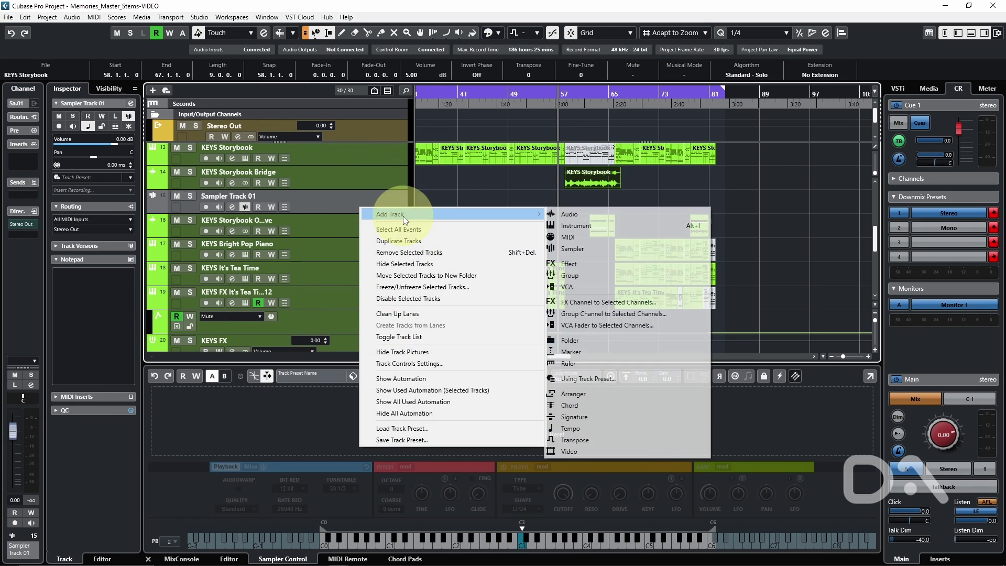
{"action": "left_click", "coordinate": [580, 218]}
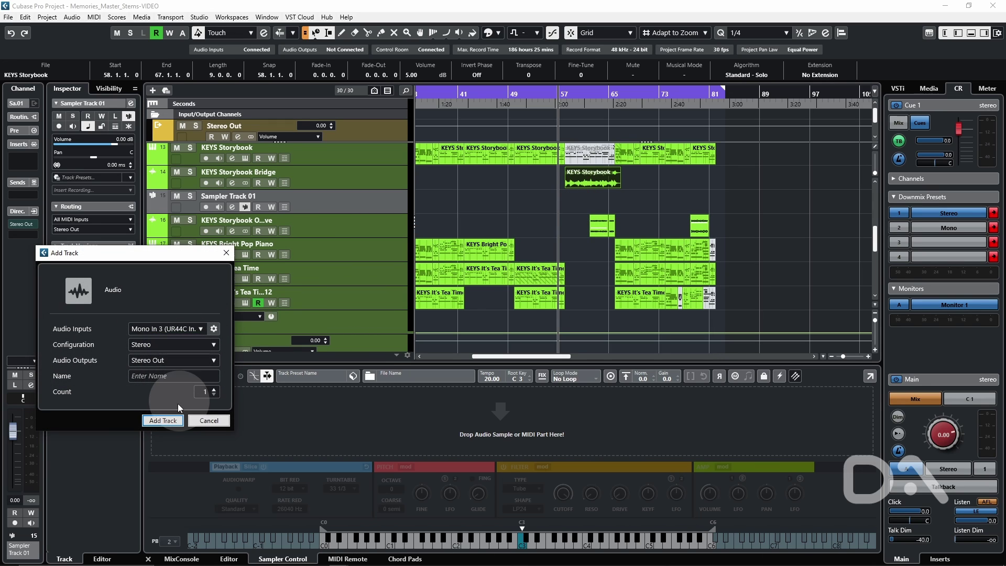
{"action": "left_click", "coordinate": [163, 420]}
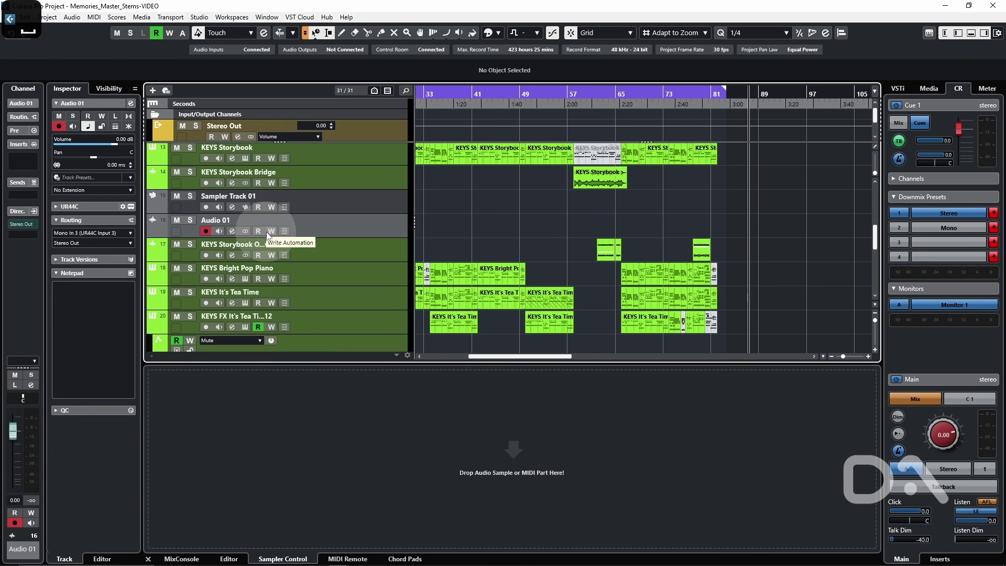
Record a short take on Audio 01, undo it, and view the Pool
{"action": "key", "text": "KP_Multiply"}
{"action": "key", "text": "space"}
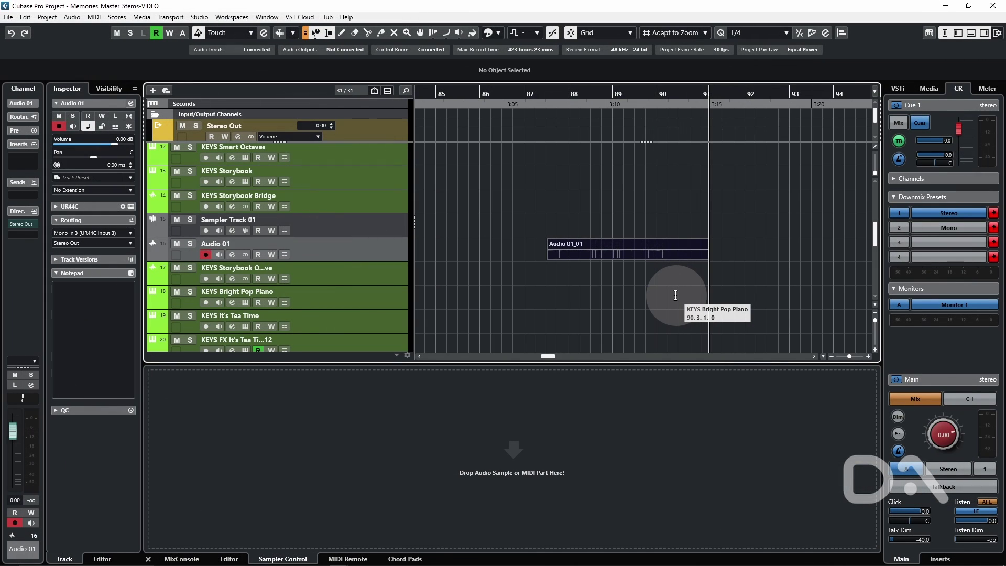
{"action": "key", "text": "ctrl+z"}
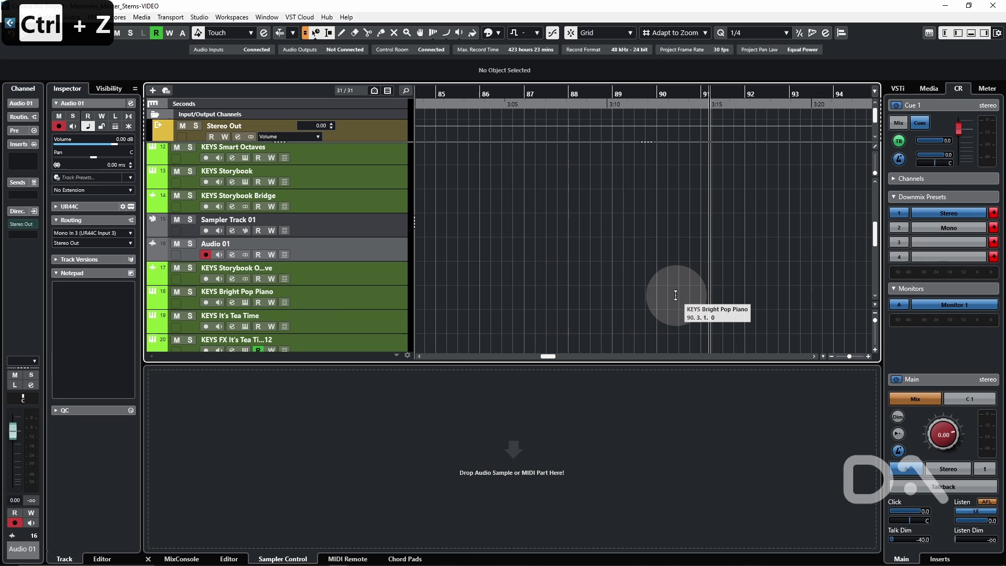
{"action": "key", "text": "ctrl+p"}
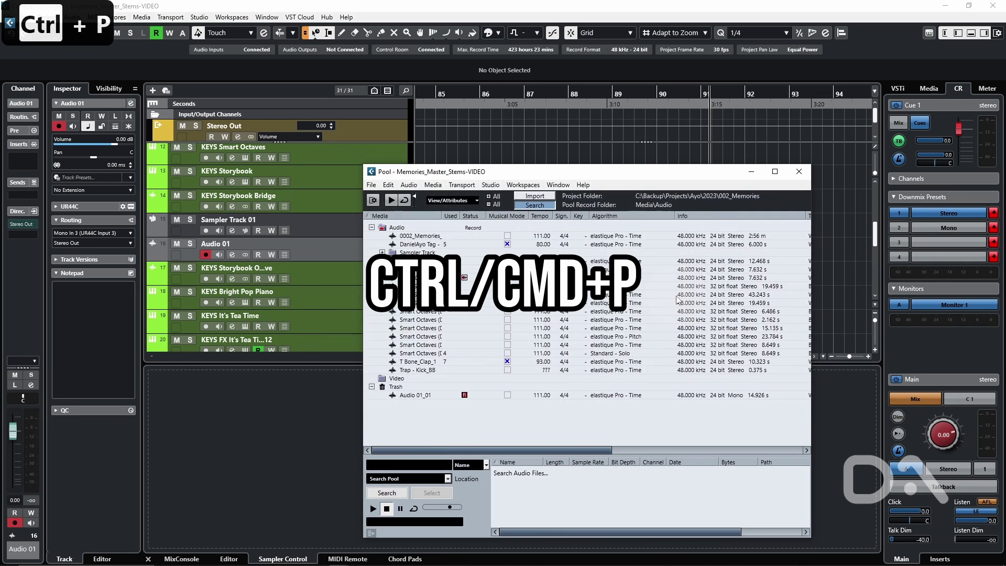
{"action": "right_click", "coordinate": [399, 388]}
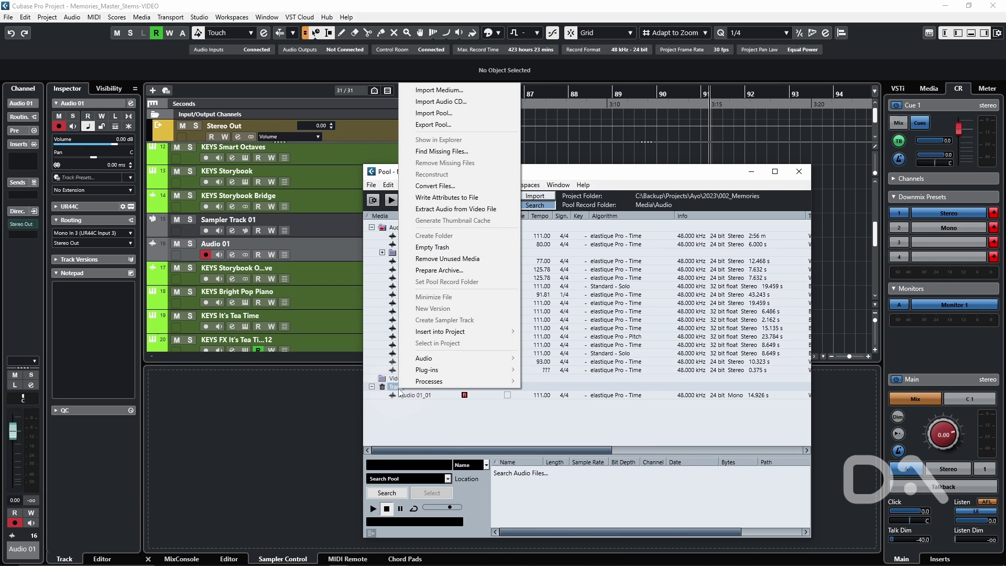
{"action": "left_click", "coordinate": [435, 248]}
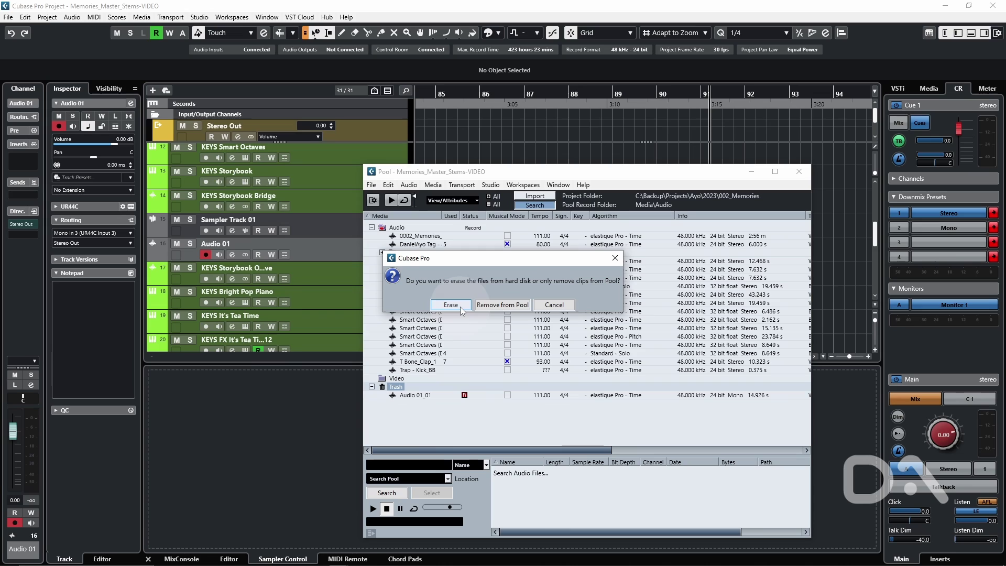
{"action": "left_click", "coordinate": [451, 304]}
{"action": "left_click", "coordinate": [721, 232]}
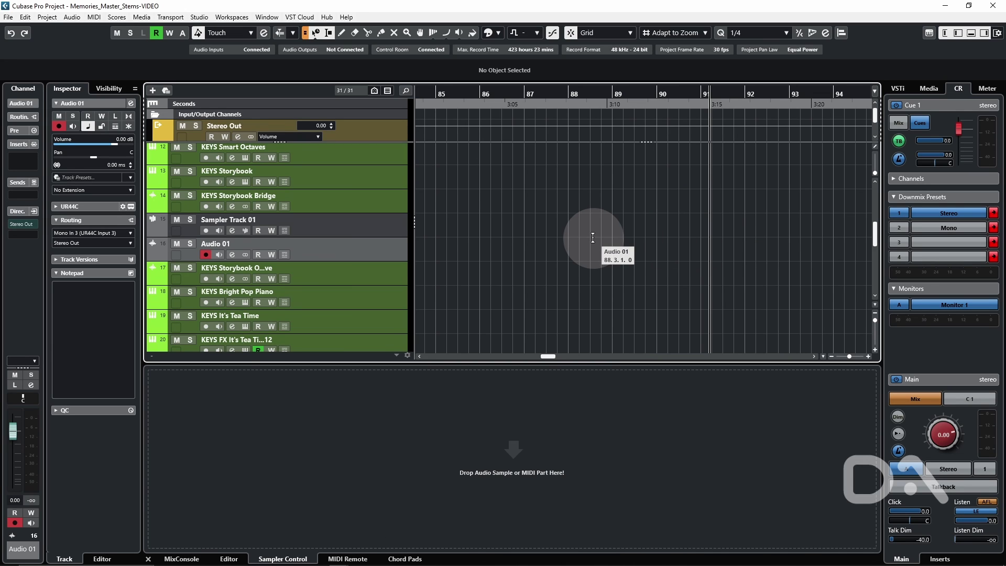
Change Maximum Undo Steps from unlimited to 10 under Preferences > General
{"action": "left_click", "coordinate": [25, 18]}
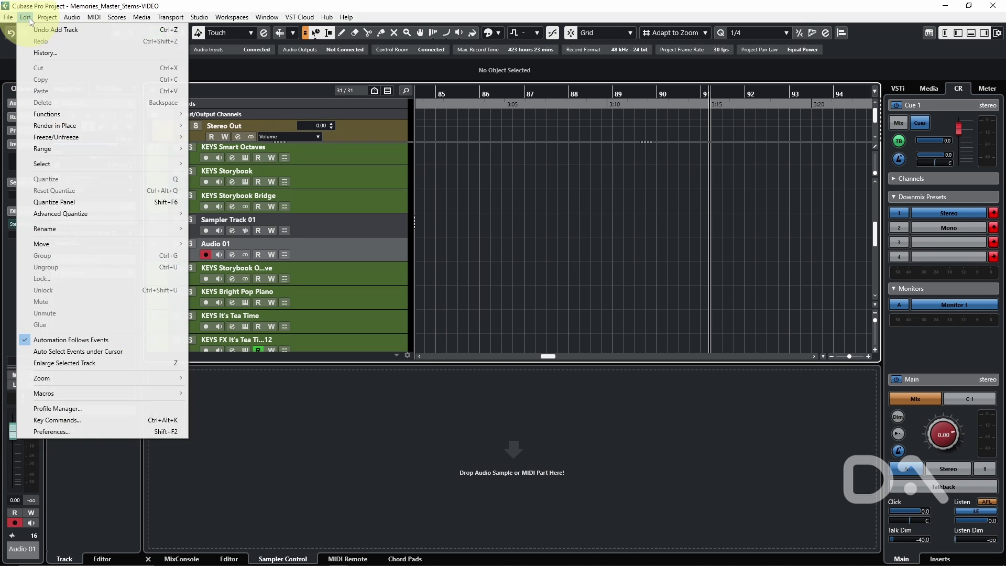
{"action": "left_click", "coordinate": [84, 432]}
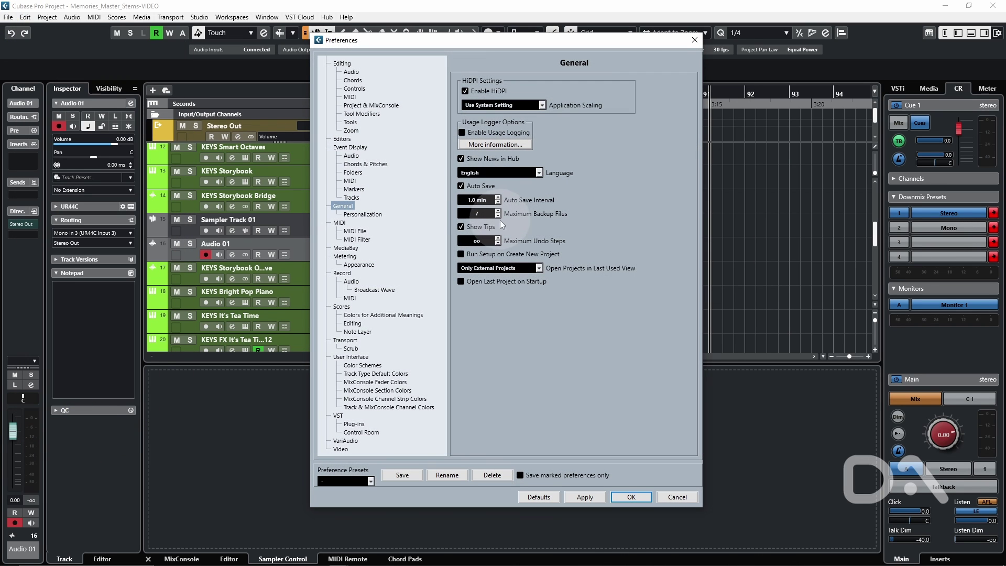
{"action": "double_click", "coordinate": [480, 241]}
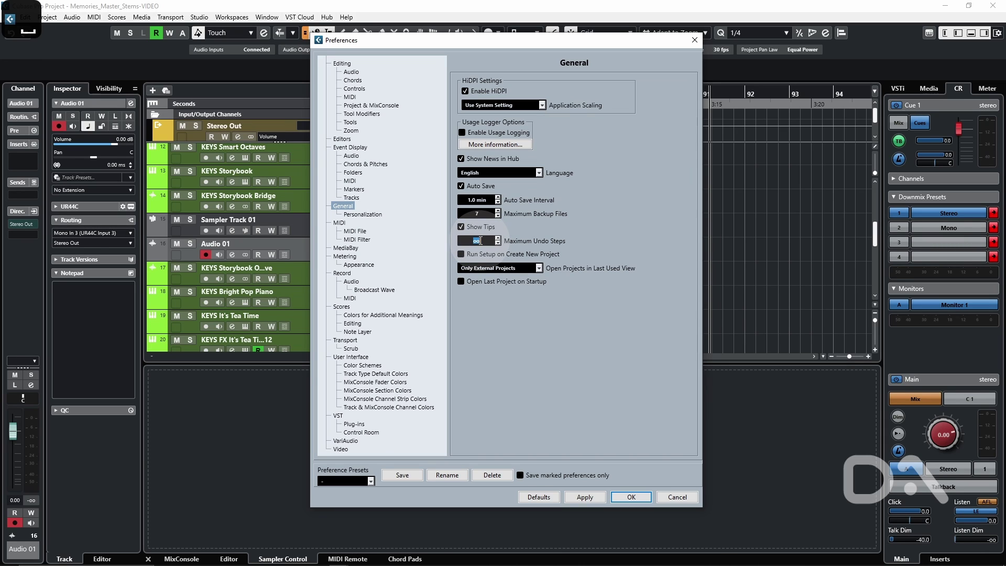
{"action": "type", "text": "10"}
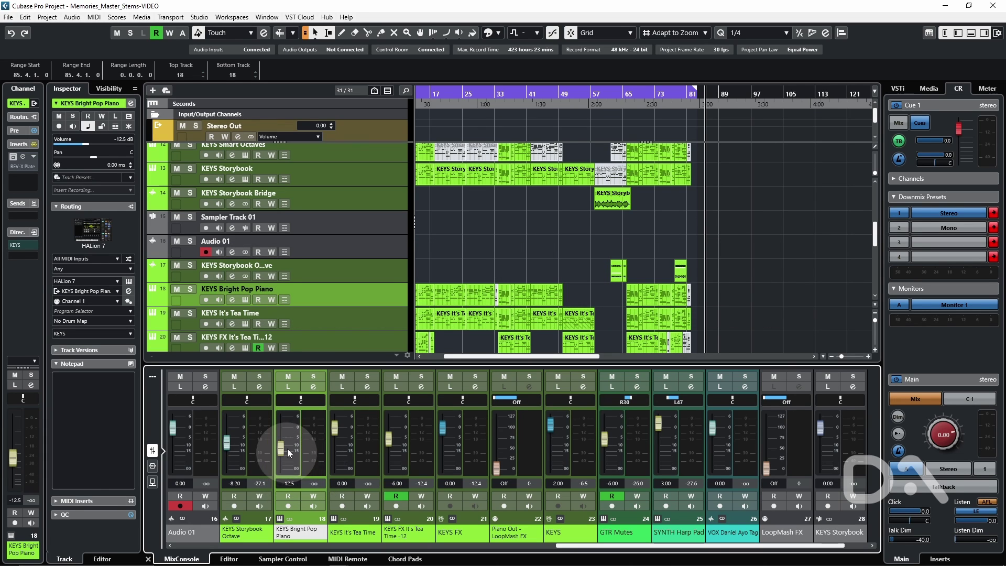
Undo a piano fader nudge with Alt+Z, then set Tea Time faders to -13.8 and -19.5, panning FX right
{"action": "left_click_drag", "start_coordinate": [281, 448], "coordinate": [283, 430]}
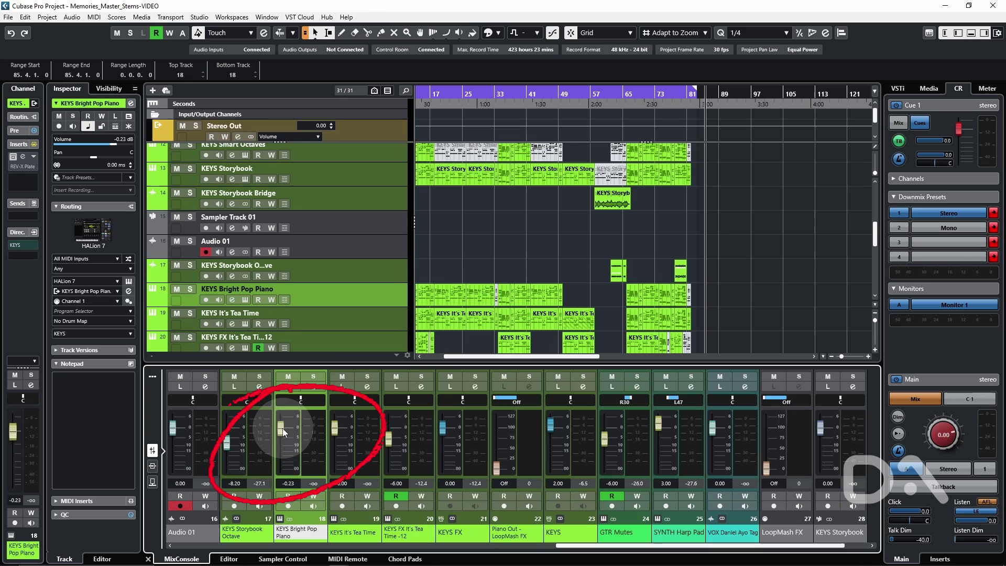
{"action": "key", "text": "alt+z"}
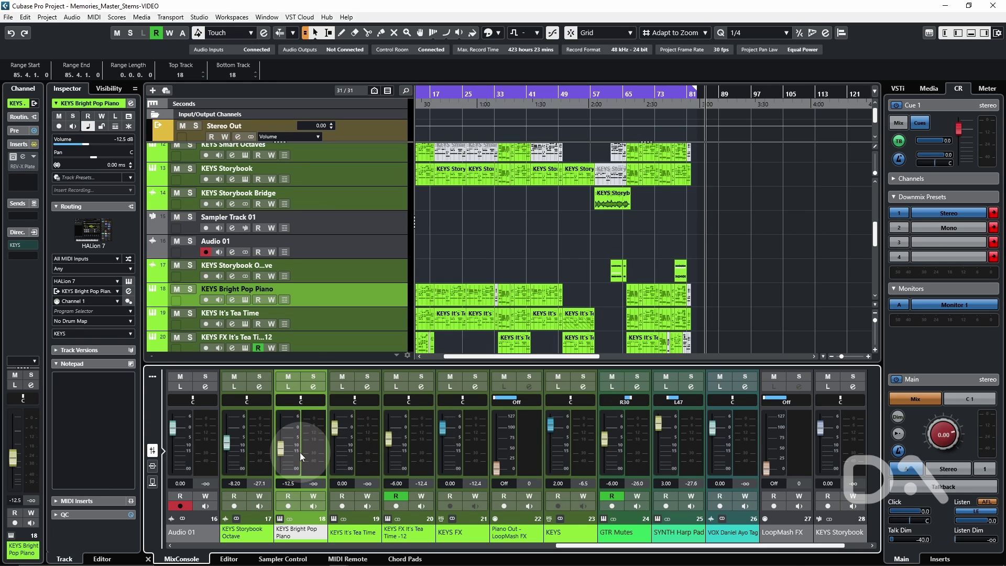
{"action": "left_click_drag", "start_coordinate": [335, 428], "coordinate": [395, 451]}
{"action": "left_click_drag", "start_coordinate": [400, 403], "coordinate": [433, 398]}
Boost the piano's EQ band 3 to 8.7 dB at 131 Hz and band 2 to 7.7 dB at 7092 Hz, and adjust the Pre filter values
{"action": "key", "text": "e"}
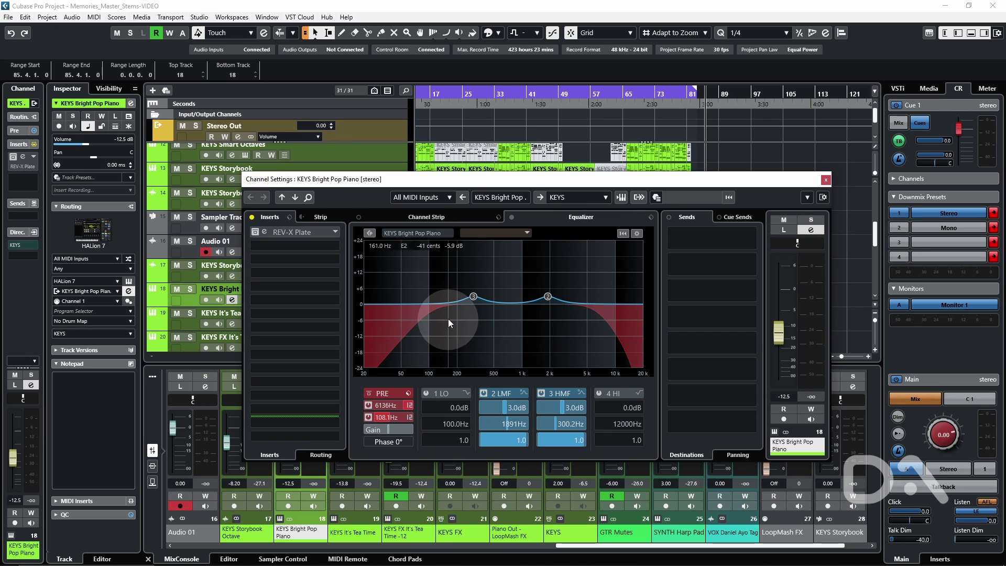
{"action": "left_click_drag", "start_coordinate": [473, 297], "coordinate": [439, 281]}
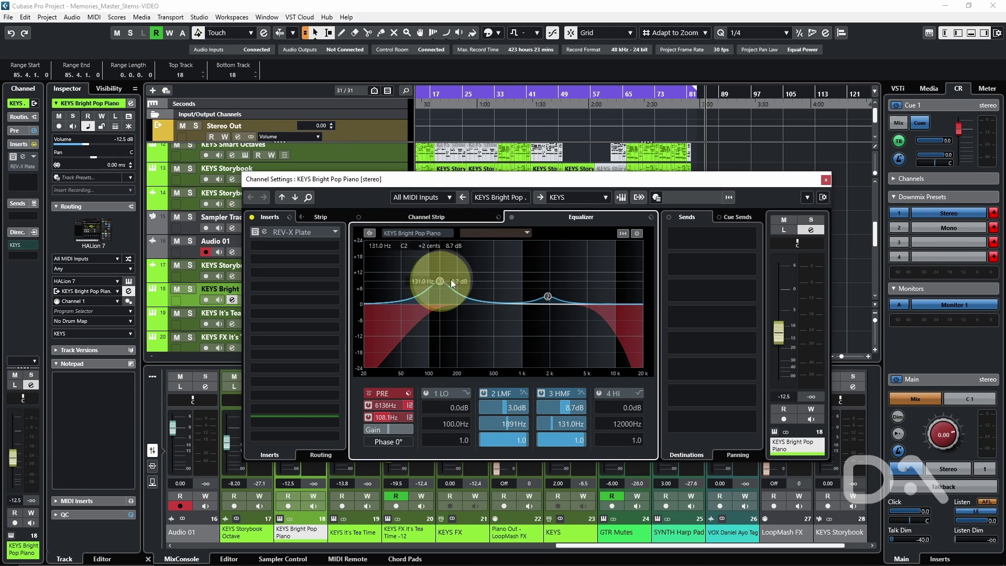
{"action": "left_click_drag", "start_coordinate": [554, 298], "coordinate": [601, 284]}
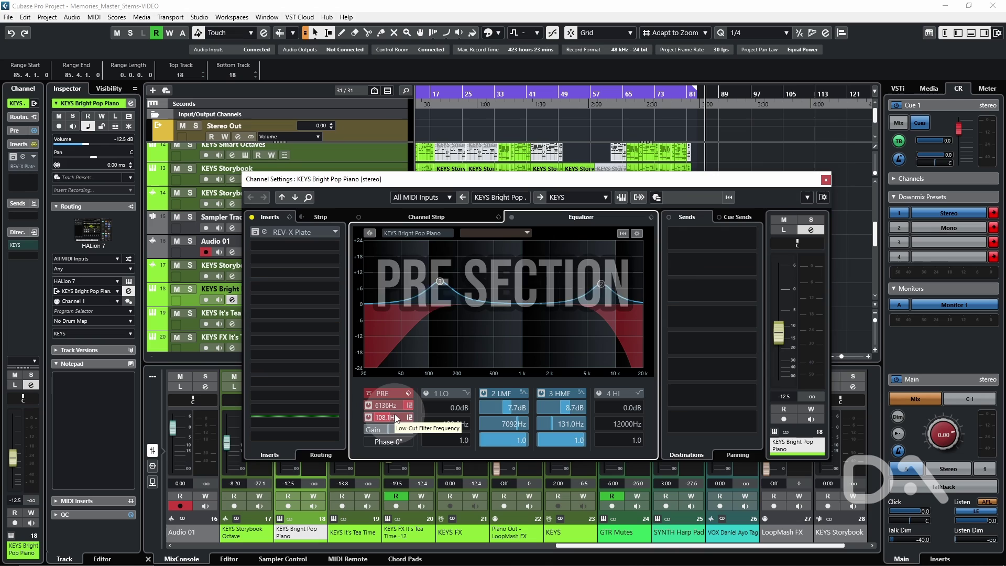
{"action": "scroll", "coordinate": [397, 419], "scroll_direction": "up", "scroll_amount": 5}
{"action": "scroll", "coordinate": [381, 406], "scroll_direction": "down", "scroll_amount": 10}
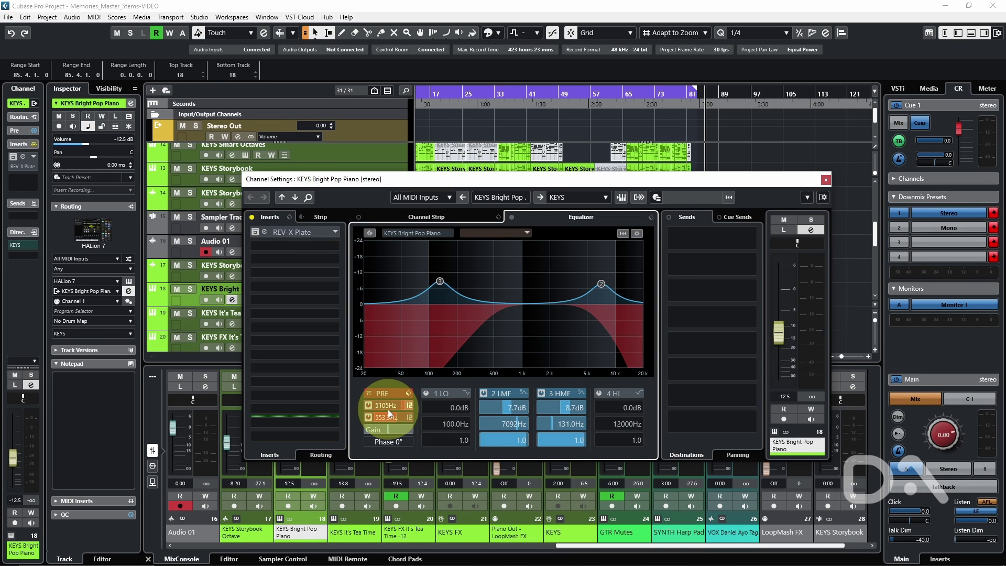
{"action": "scroll", "coordinate": [378, 417], "scroll_direction": "up", "scroll_amount": 3}
{"action": "scroll", "coordinate": [377, 418], "scroll_direction": "up", "scroll_amount": 3}
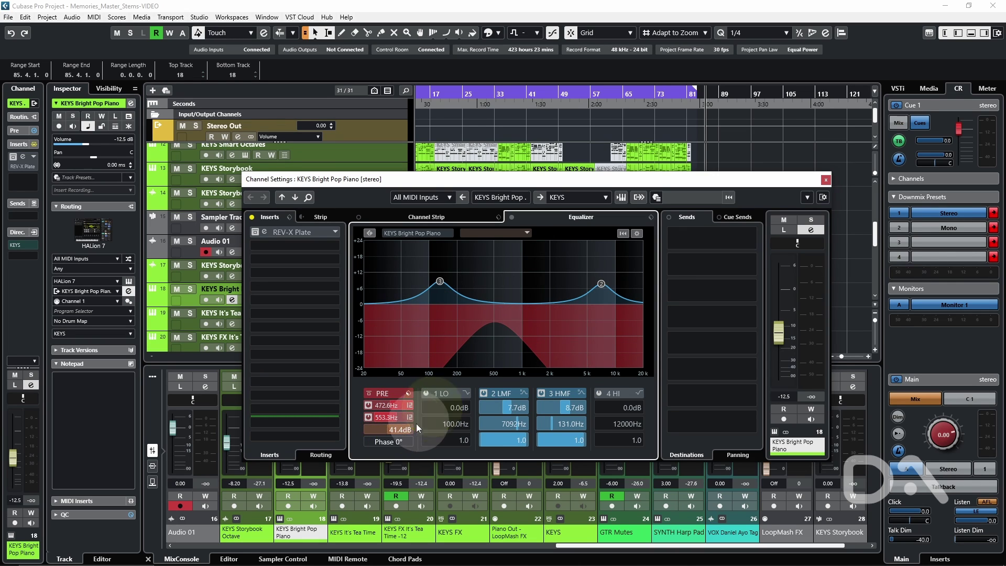
Flip the channel's phase by 180° and set its output routing to No Bus
{"action": "left_click", "coordinate": [397, 441]}
{"action": "left_click", "coordinate": [577, 197]}
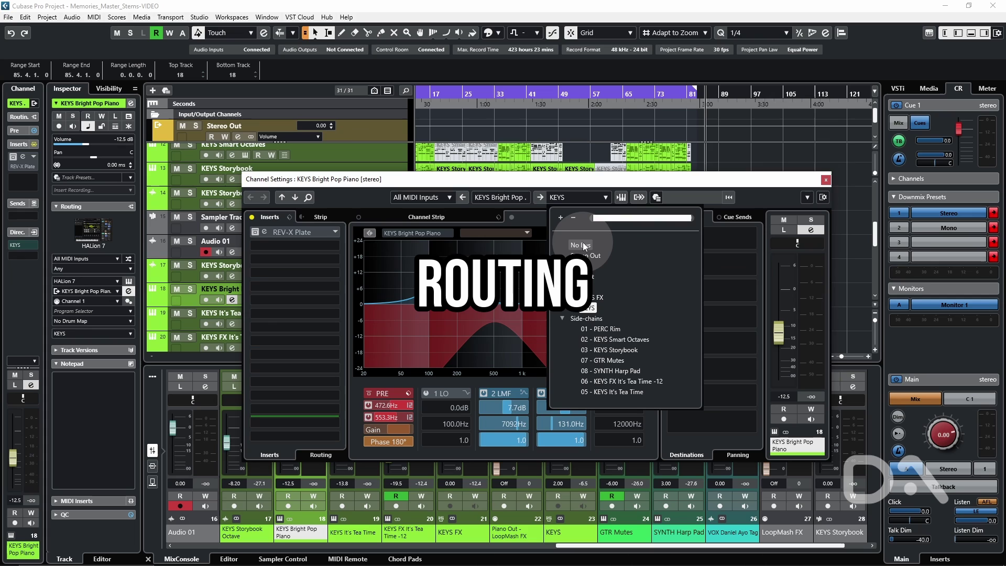
{"action": "left_click", "coordinate": [580, 245]}
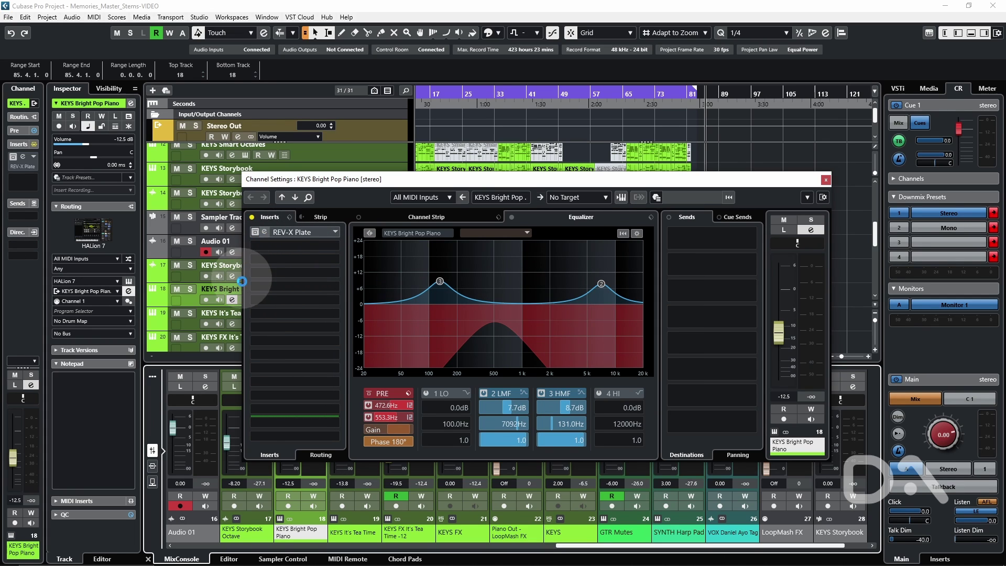
Load an insert FX chain preset, trying DA Vox BG Reverb Mod, then DA Vox Special - Magic 2
{"action": "left_click", "coordinate": [288, 216]}
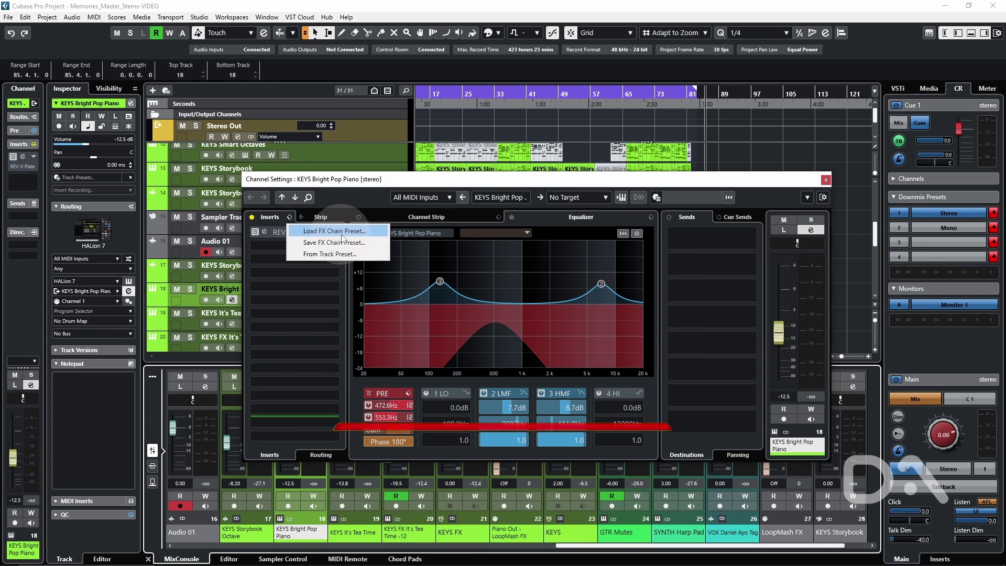
{"action": "left_click", "coordinate": [342, 234]}
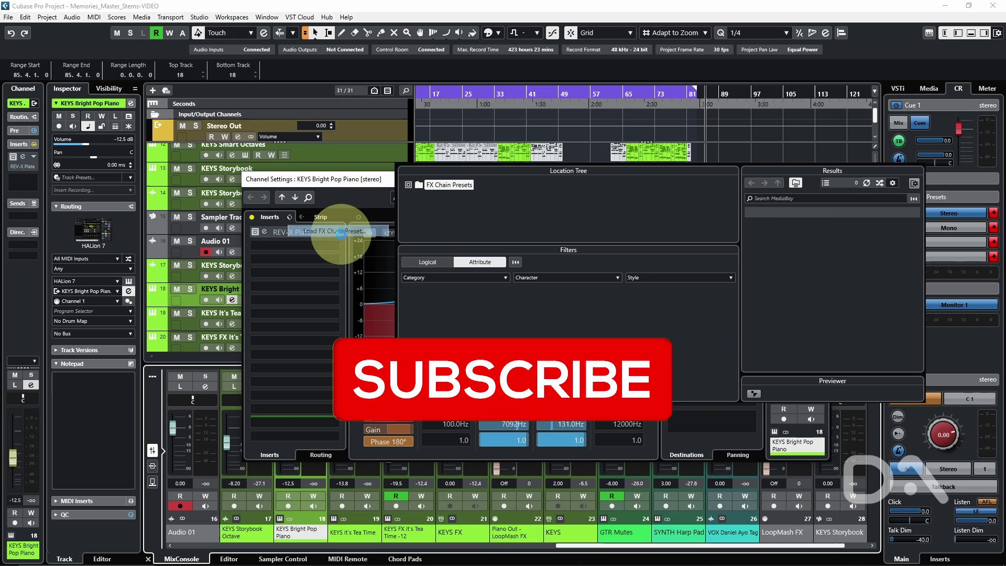
{"action": "left_click", "coordinate": [806, 225]}
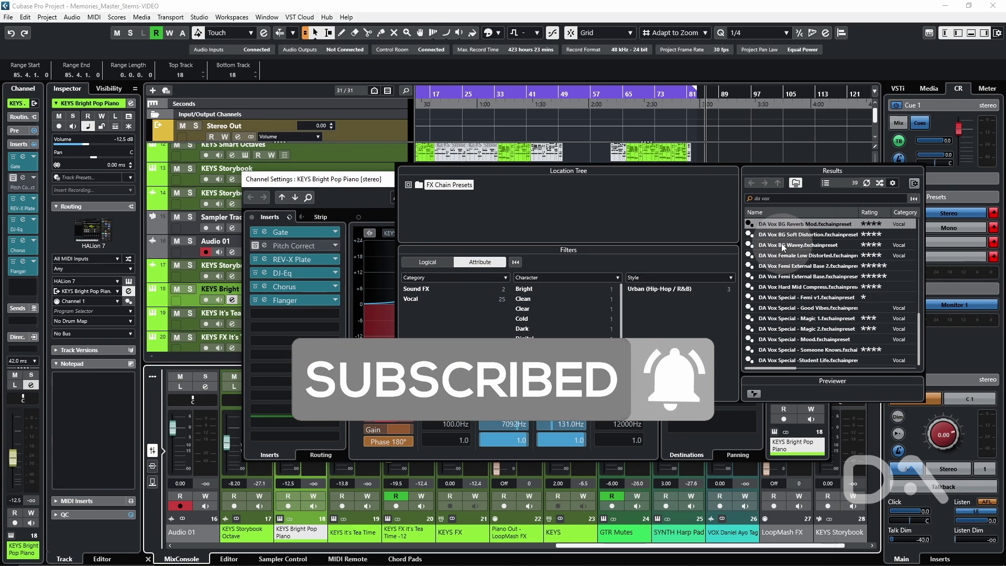
{"action": "left_click", "coordinate": [809, 329]}
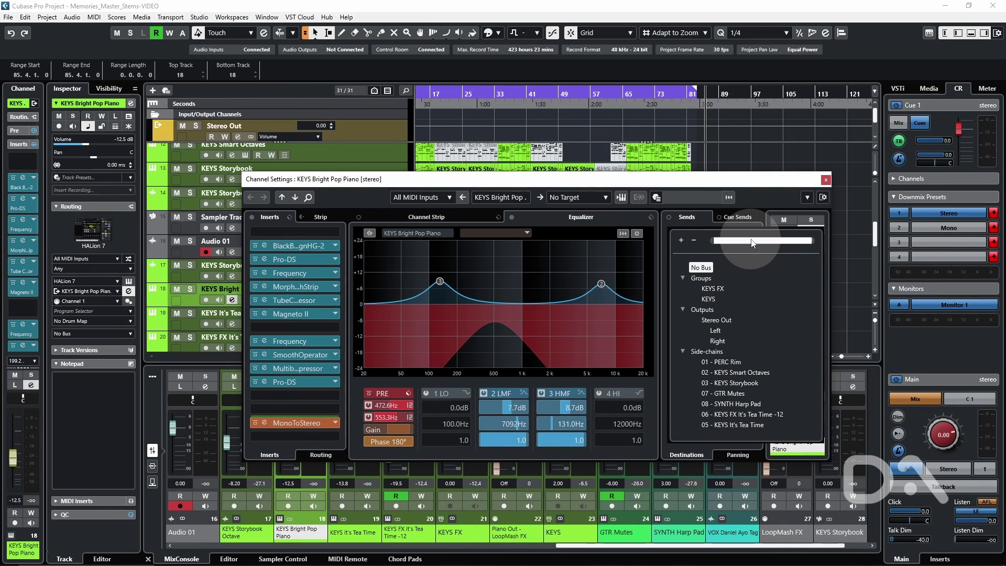
Activate a 07 - GTR Mutes send, enable Cue 1 at a lower level, and direct-route to Stereo Out right
{"action": "left_click", "coordinate": [731, 402]}
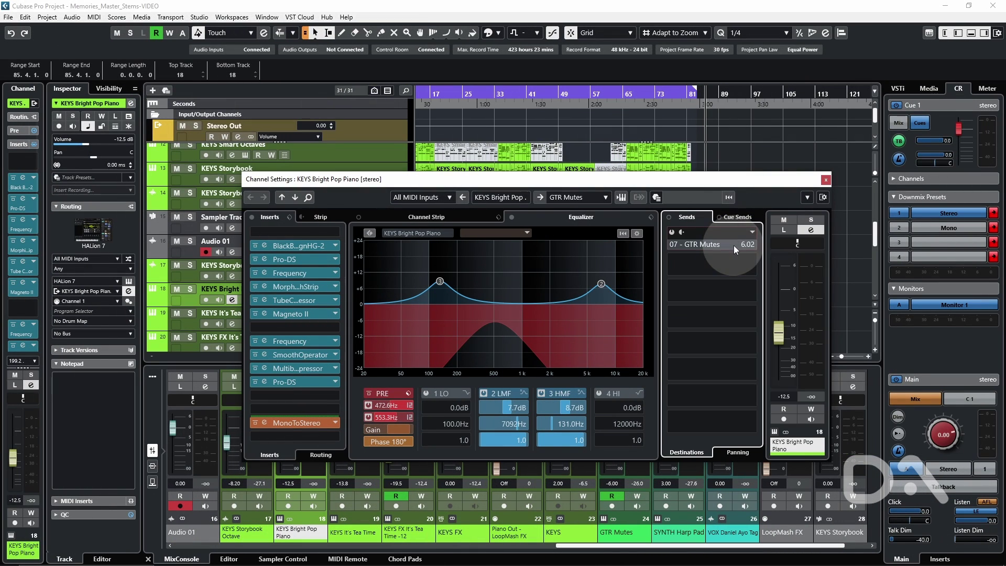
{"action": "left_click", "coordinate": [672, 231]}
{"action": "left_click", "coordinate": [737, 218]}
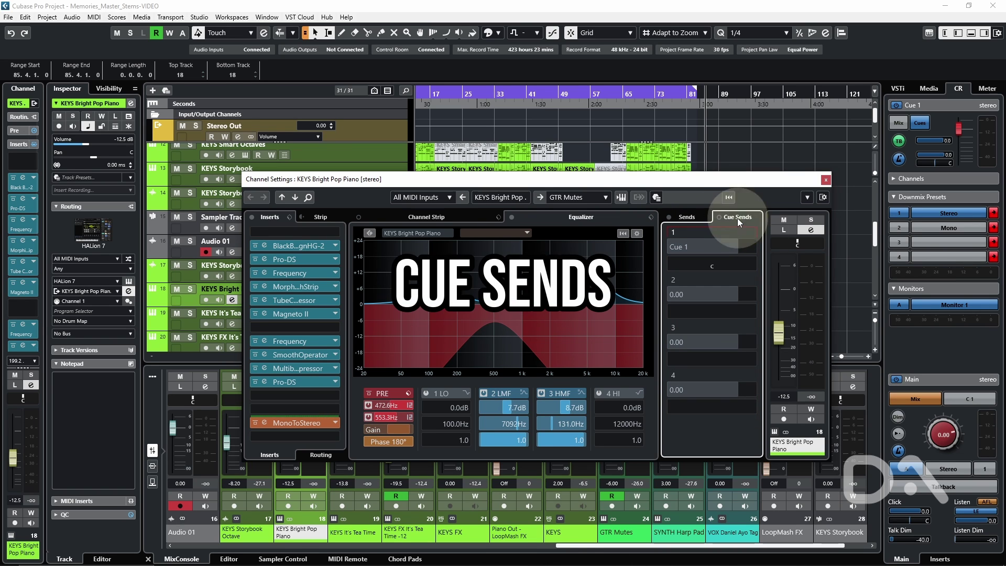
{"action": "left_click", "coordinate": [671, 245]}
{"action": "left_click_drag", "start_coordinate": [693, 244], "coordinate": [683, 313]}
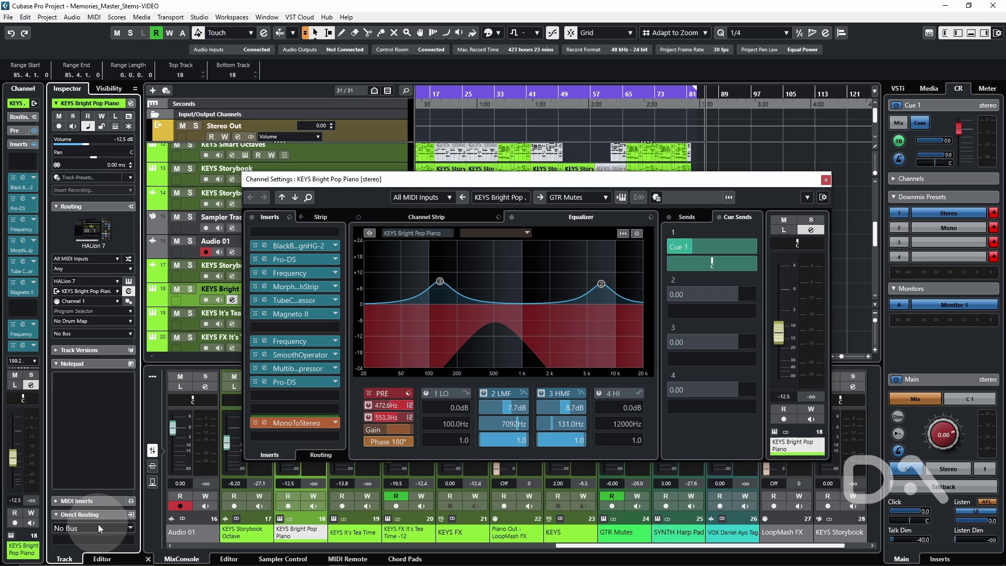
{"action": "left_click", "coordinate": [94, 525]}
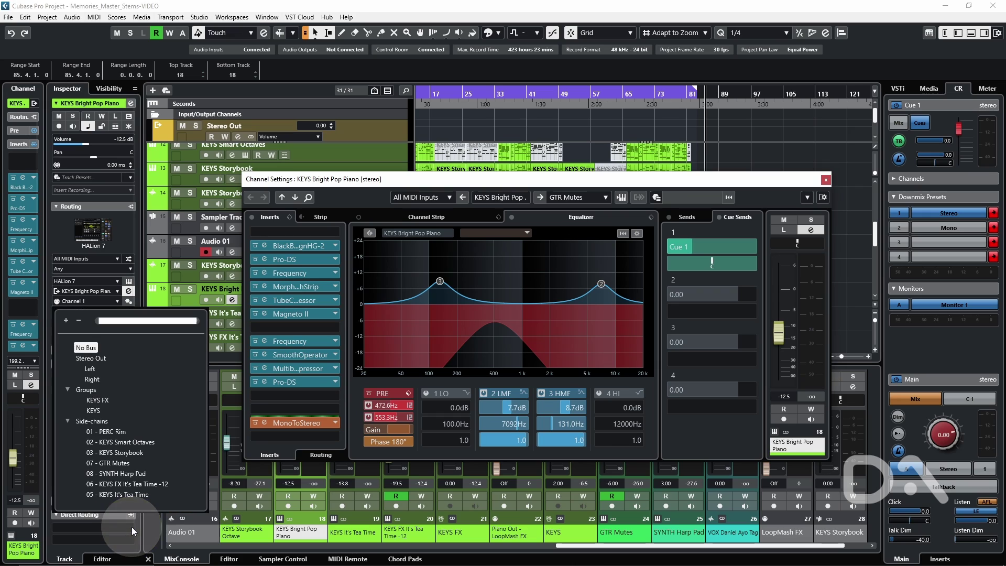
{"action": "left_click", "coordinate": [94, 379]}
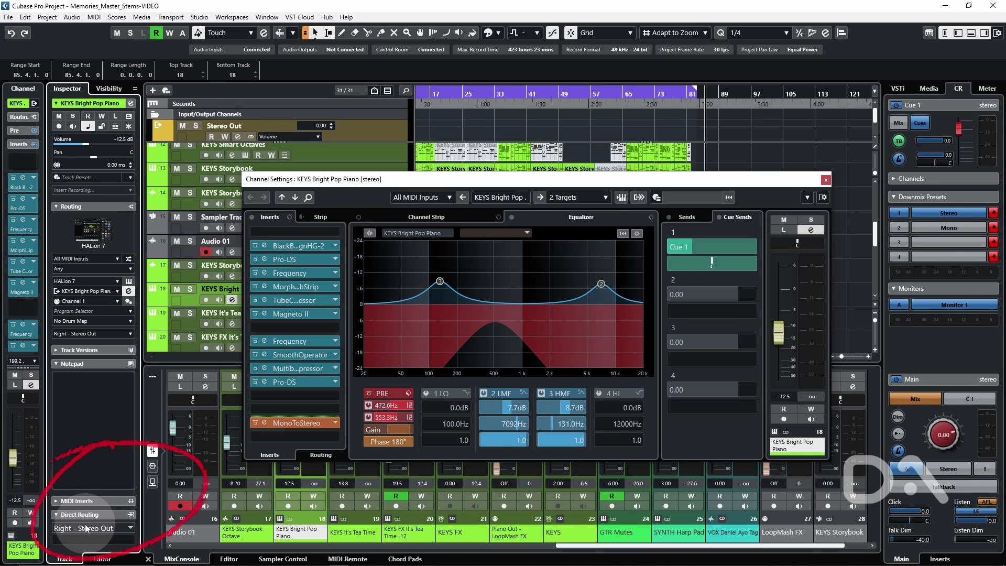
Undo the last three mixer changes with Alt+Z, removing the direct routing to Stereo Out right
{"action": "key", "text": "alt+z"}
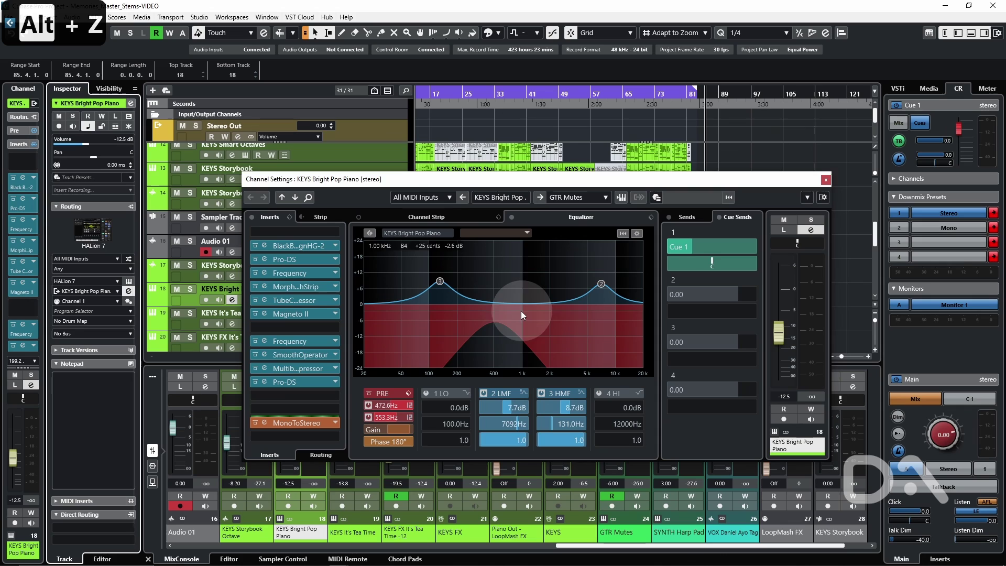
{"action": "key", "text": "alt+z"}
{"action": "key", "text": "alt+z"}
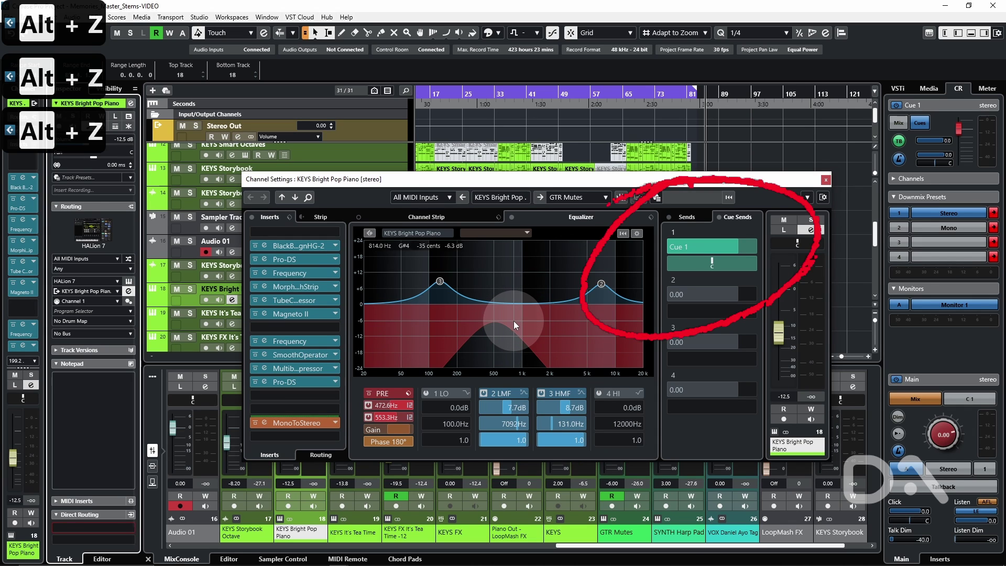
{"action": "key", "text": "alt+z"}
{"action": "key", "text": "alt+z"}
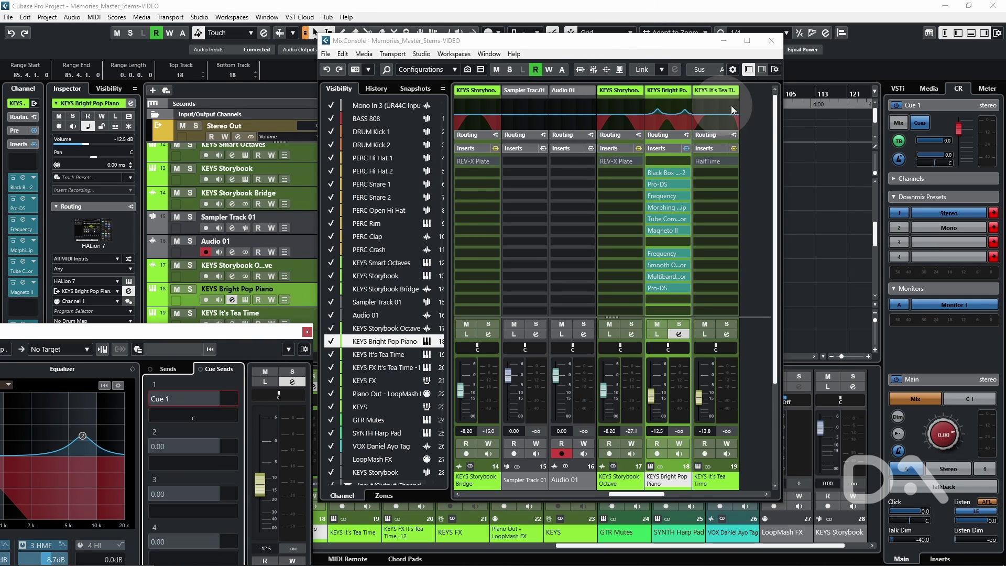
Show the MixConsole History list and enlarge the mixer so the piano's channel settings are fully visible
{"action": "left_click", "coordinate": [376, 89]}
{"action": "left_click_drag", "start_coordinate": [781, 151], "coordinate": [901, 150]}
{"action": "left_click_drag", "start_coordinate": [450, 135], "coordinate": [476, 135]}
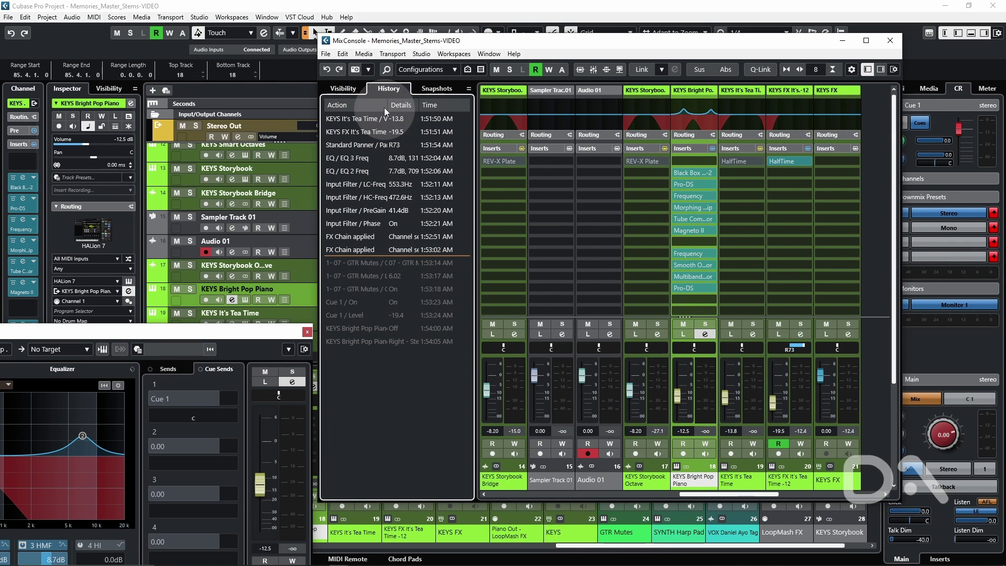
{"action": "left_click_drag", "start_coordinate": [225, 331], "coordinate": [922, 213]}
Undo the two insert-chain changes, the phase inversion, and the input filter and EQ changes
{"action": "key", "text": "alt+z"}
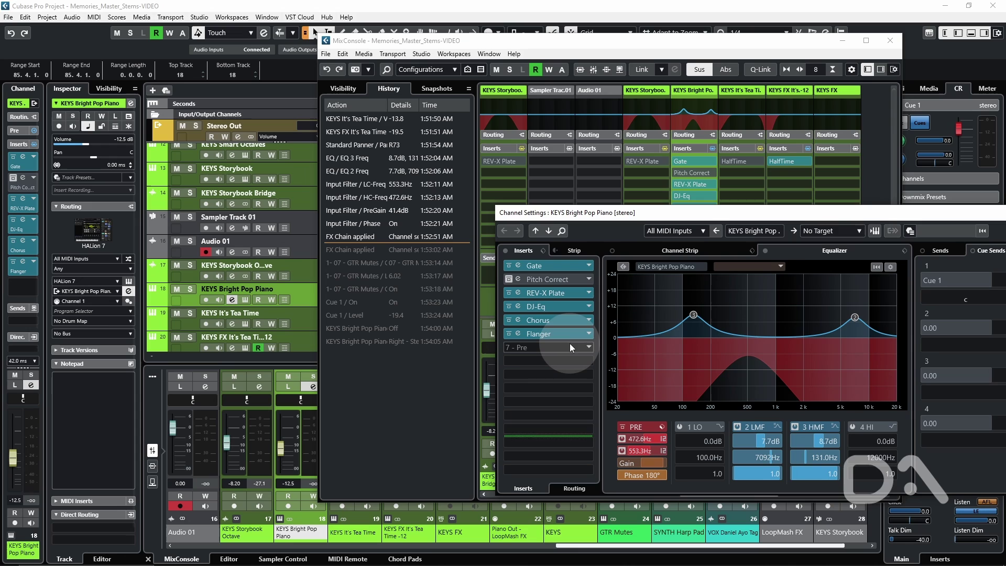
{"action": "key", "text": "alt+z"}
{"action": "key", "text": "alt+z"}
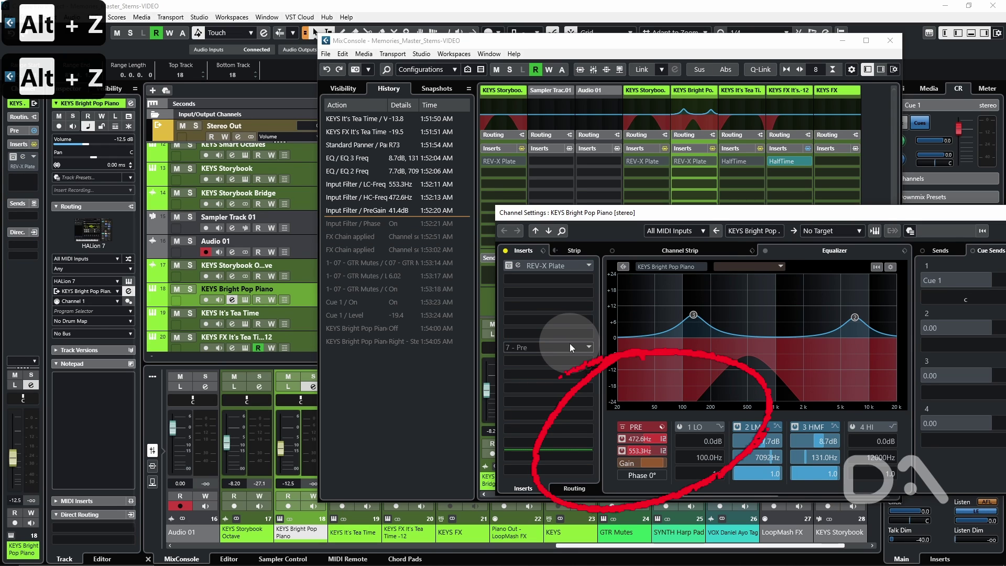
{"action": "key", "text": "alt+z"}
{"action": "key", "text": "alt+z"}
{"action": "key", "text": "alt+z"}
{"action": "key", "text": "alt+z"}
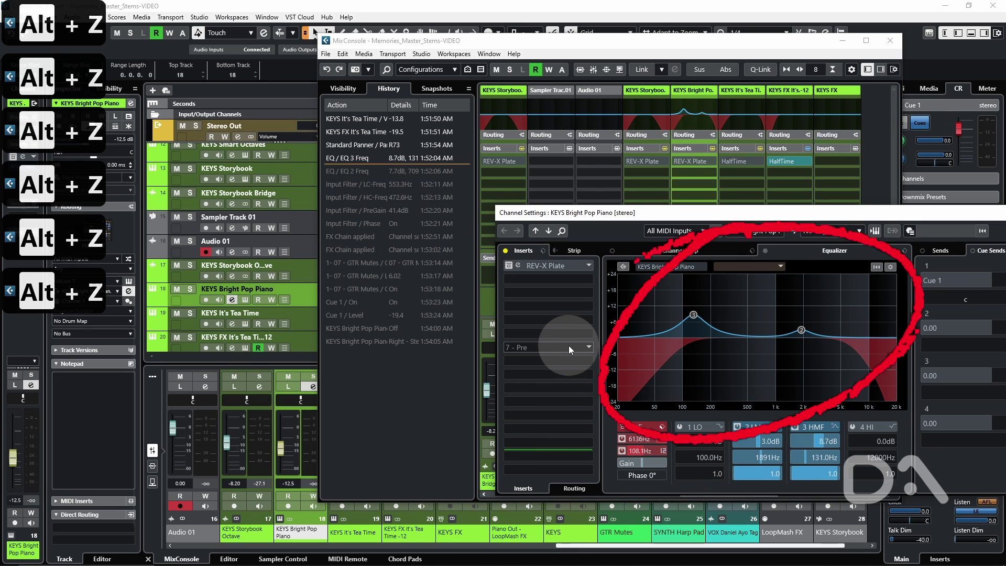
{"action": "key", "text": "alt+z"}
{"action": "key", "text": "alt+z"}
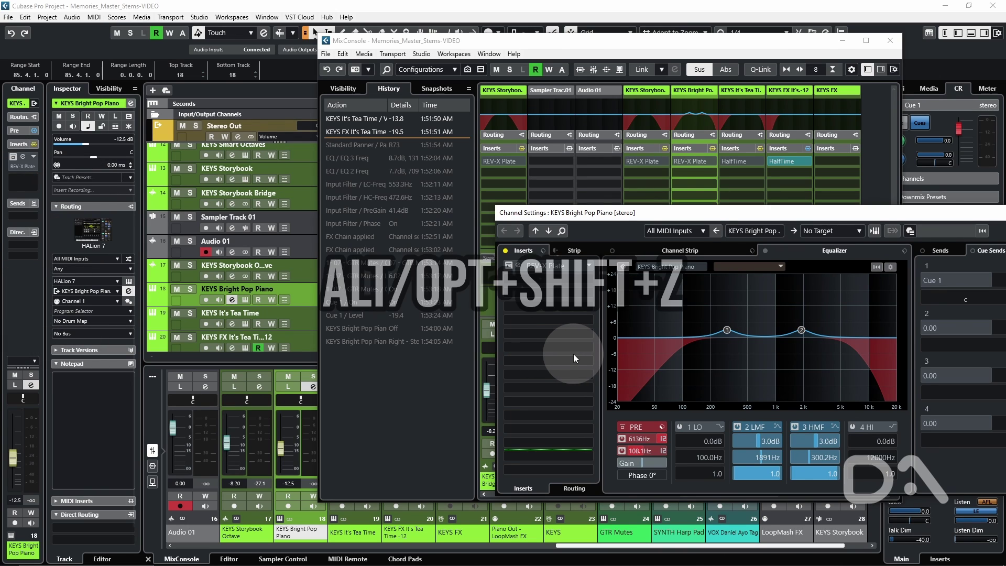
Redo the panner, EQ and input filter PreGain changes, then undo them and the remaining history steps
{"action": "key", "text": "alt+shift+z"}
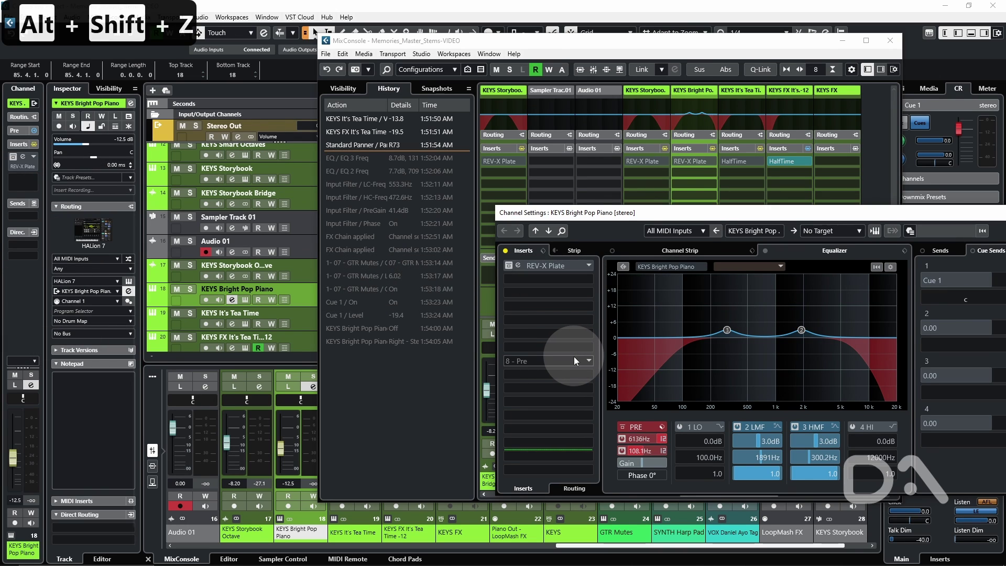
{"action": "key", "text": "alt+shift+z"}
{"action": "key", "text": "alt+shift+z"}
{"action": "key", "text": "alt+shift+z"}
{"action": "key", "text": "alt+shift+z"}
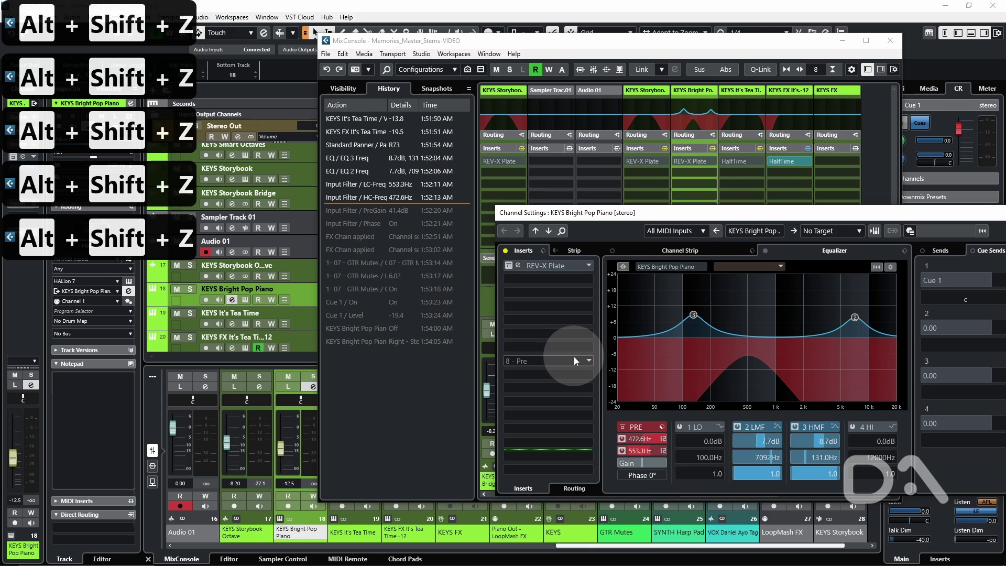
{"action": "key", "text": "alt+shift+z"}
{"action": "key", "text": "alt+z"}
{"action": "key", "text": "alt+z"}
{"action": "key", "text": "alt+z"}
{"action": "key", "text": "alt+z"}
{"action": "key", "text": "alt+z"}
{"action": "key", "text": "alt+z"}
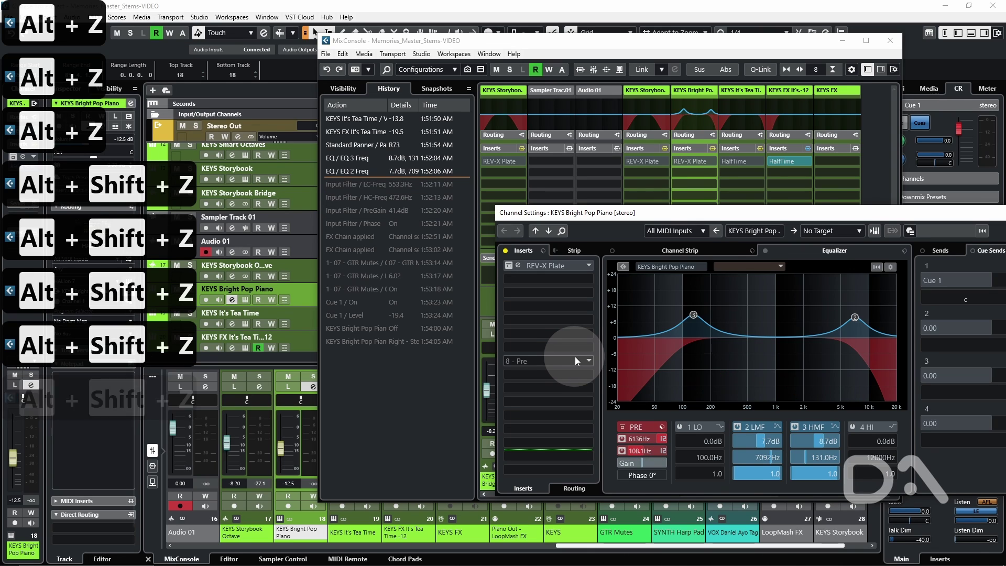
{"action": "key", "text": "alt+z"}
{"action": "key", "text": "alt+z"}
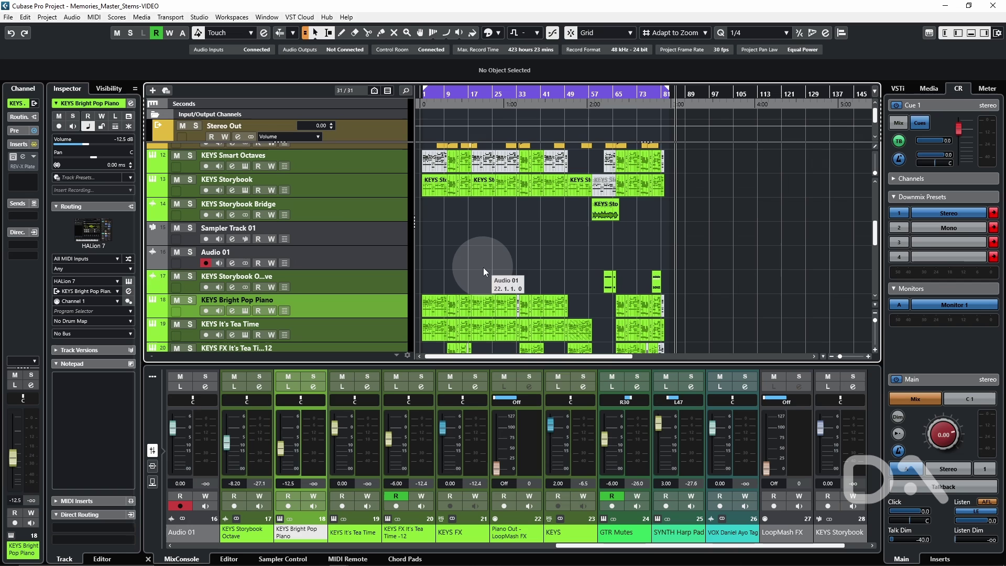
Zoom the arrange view, revert it with Undo Zoom (Shift+Z), and toggle the selected track's enlargement on and off
{"action": "scroll", "coordinate": [461, 262], "scroll_direction": "up", "scroll_amount": 15}
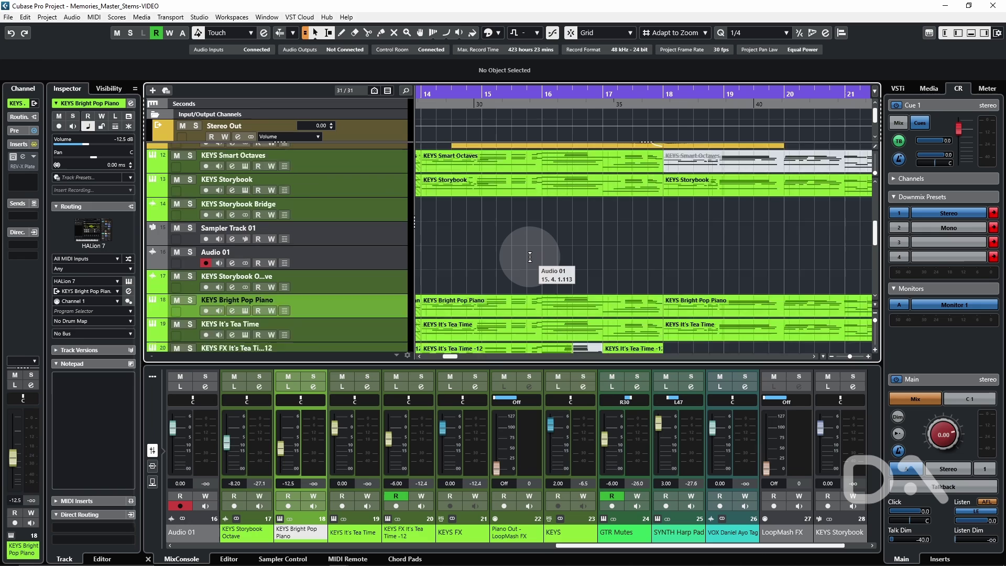
{"action": "scroll", "coordinate": [529, 256], "scroll_direction": "up", "scroll_amount": 5}
{"action": "scroll", "coordinate": [530, 257], "scroll_direction": "down", "scroll_amount": 2}
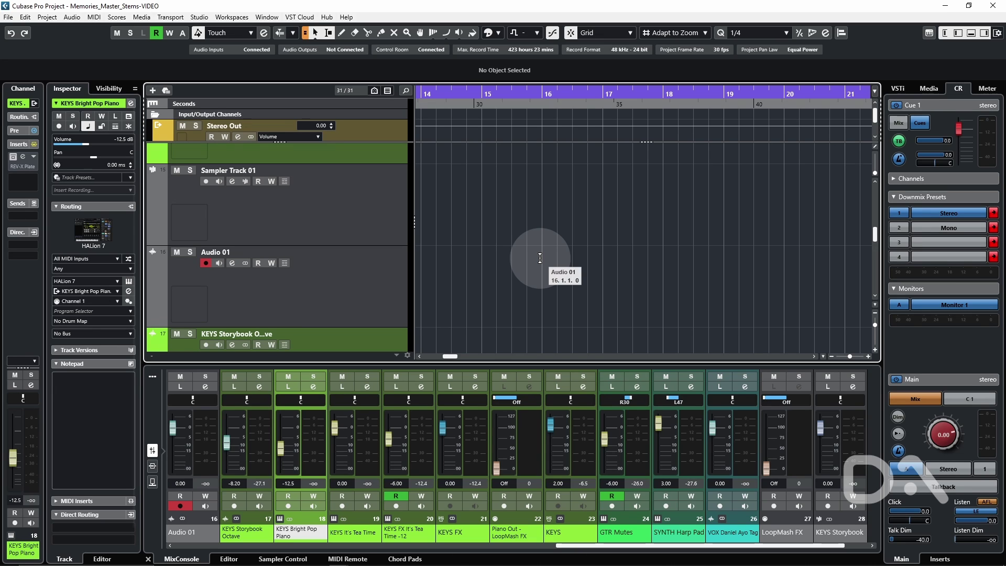
{"action": "key", "text": "shift+z"}
{"action": "key", "text": "z"}
{"action": "key", "text": "z"}
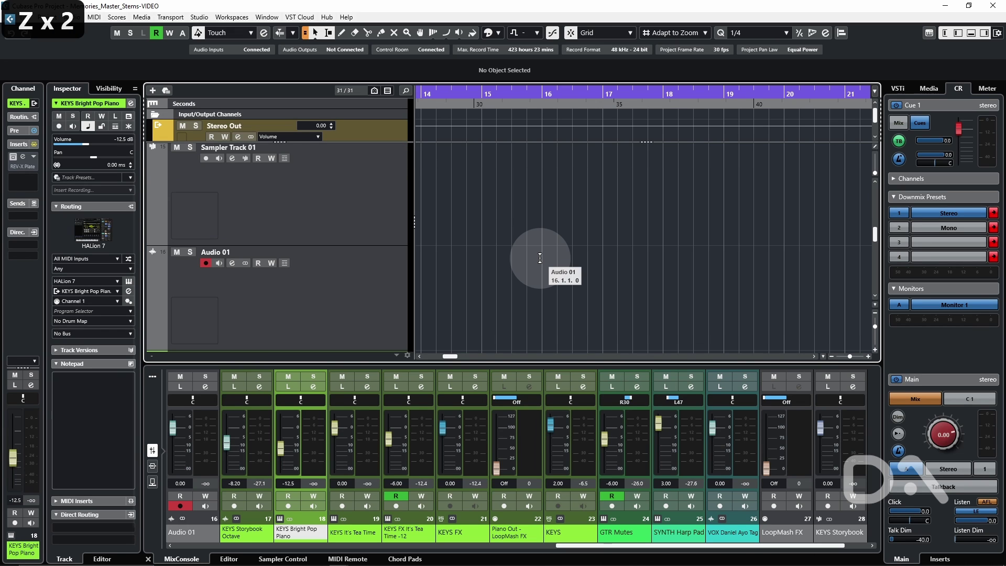
{"action": "key", "text": "z"}
{"action": "key", "text": "z"}
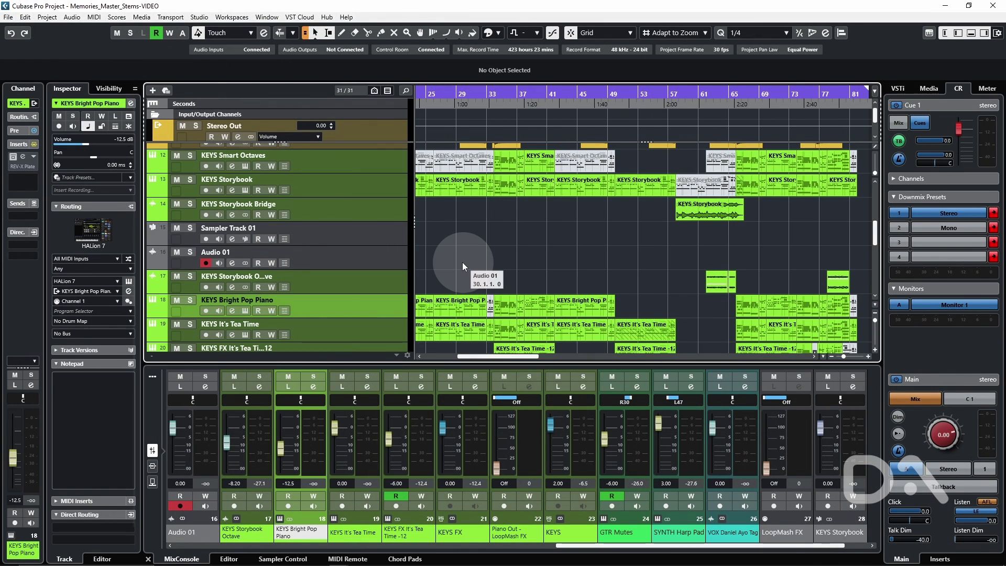
{"action": "left_click", "coordinate": [25, 17]}
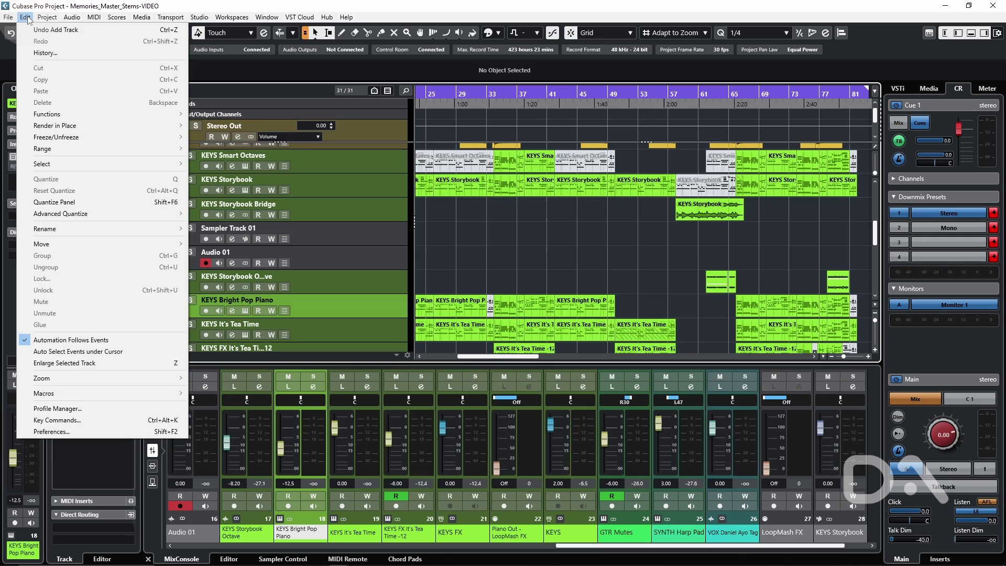
{"action": "left_click", "coordinate": [114, 420]}
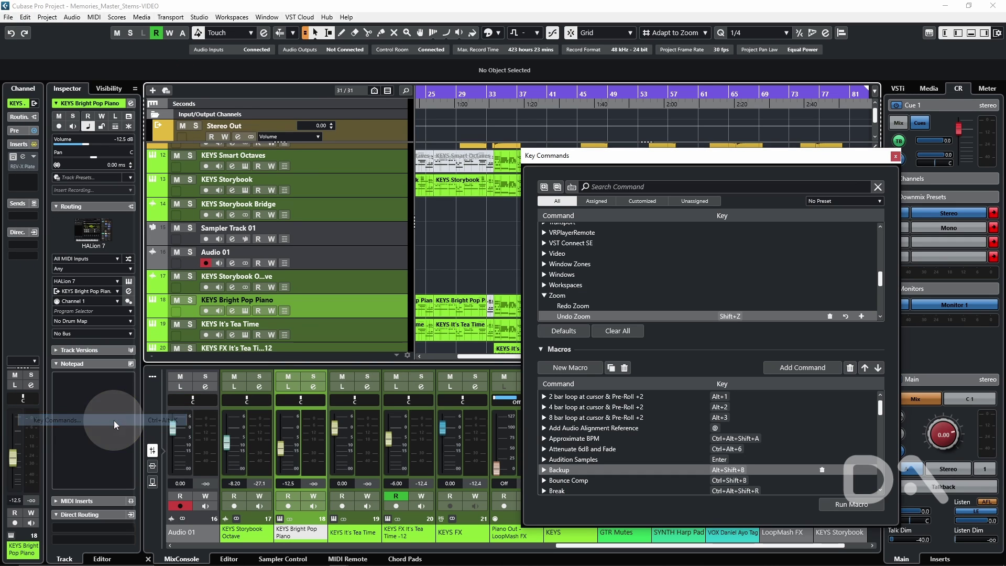
{"action": "left_click", "coordinate": [636, 189]}
{"action": "type", "text": "undo"}
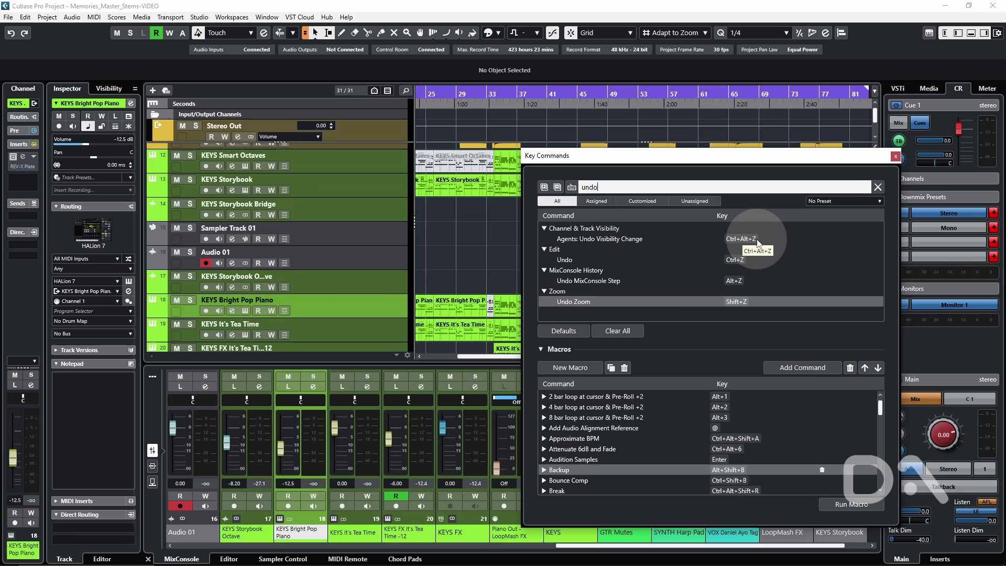
{"action": "left_click", "coordinate": [895, 157]}
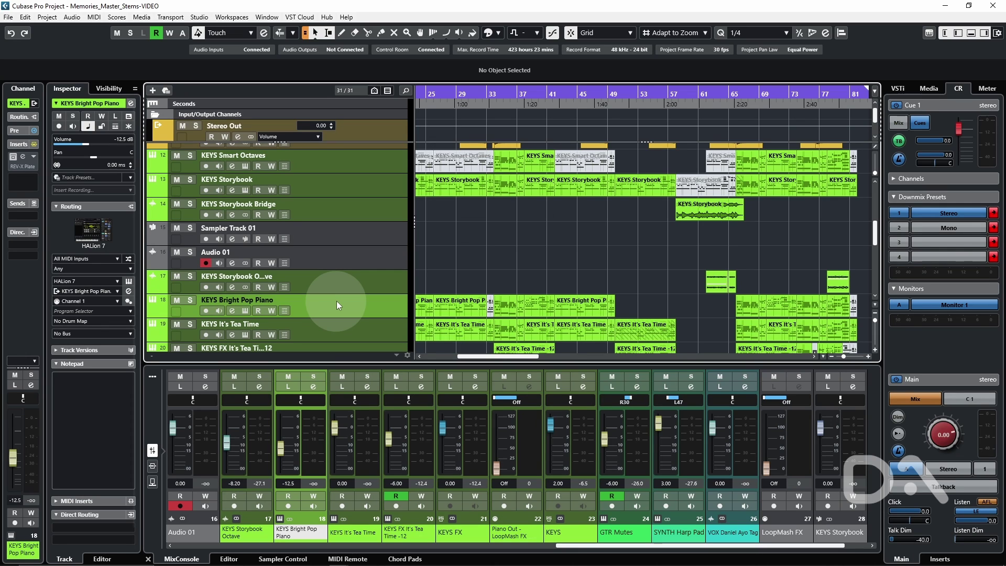
Show only the three selected KEYS tracks, make Stereo Out taller, and collapse Input/Output Channels
{"action": "left_click", "coordinate": [352, 335], "text": "shift"}
{"action": "left_click", "coordinate": [362, 276], "text": "shift"}
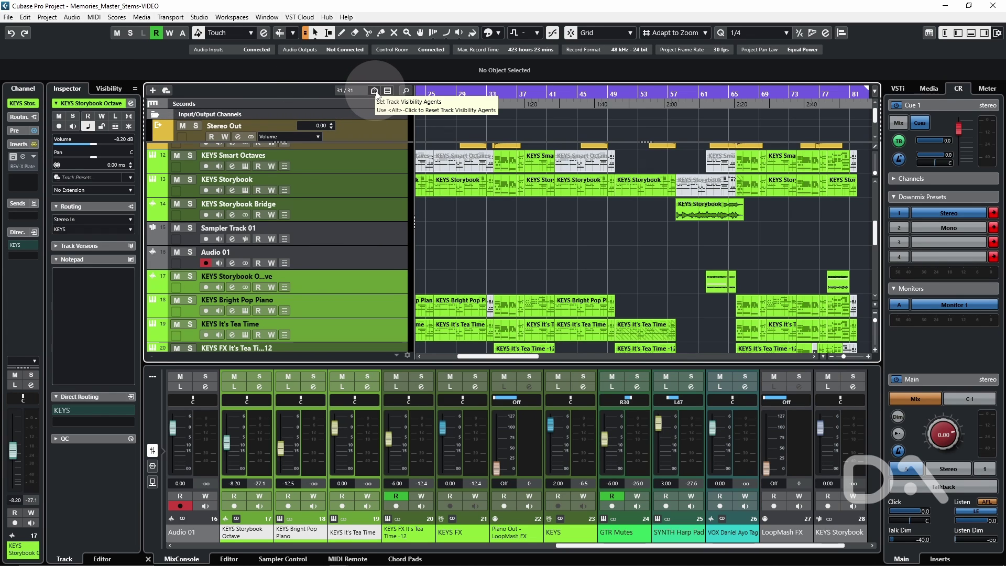
{"action": "left_click", "coordinate": [375, 92]}
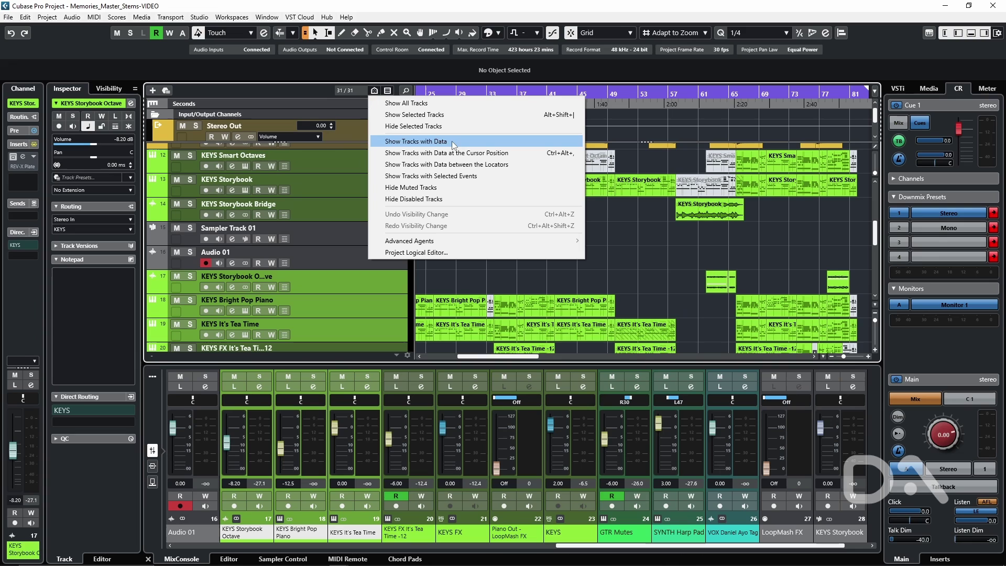
{"action": "left_click", "coordinate": [441, 116]}
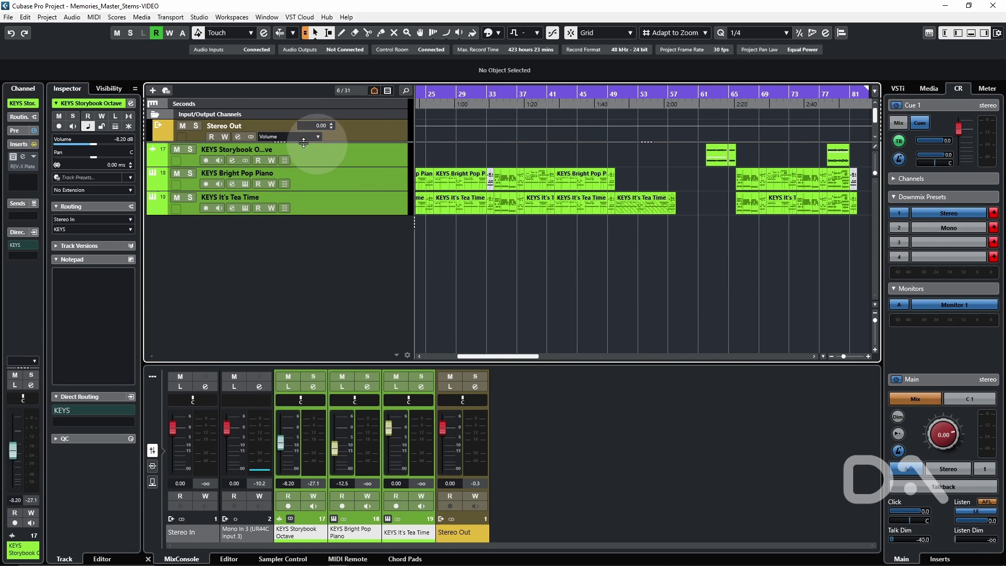
{"action": "left_click_drag", "start_coordinate": [303, 143], "coordinate": [287, 125]}
{"action": "left_click", "coordinate": [157, 114]}
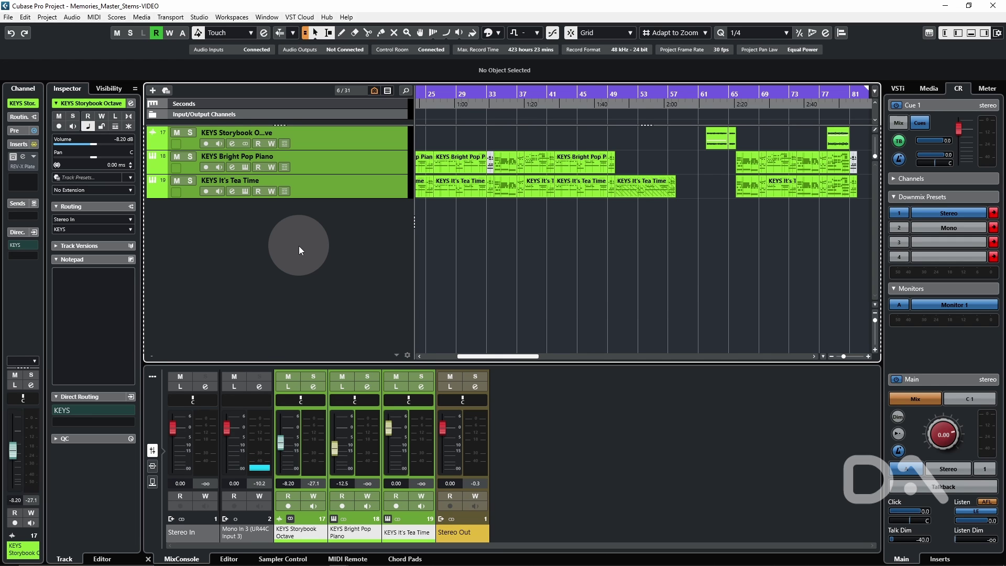
{"action": "key", "text": "ctrl+alt+z"}
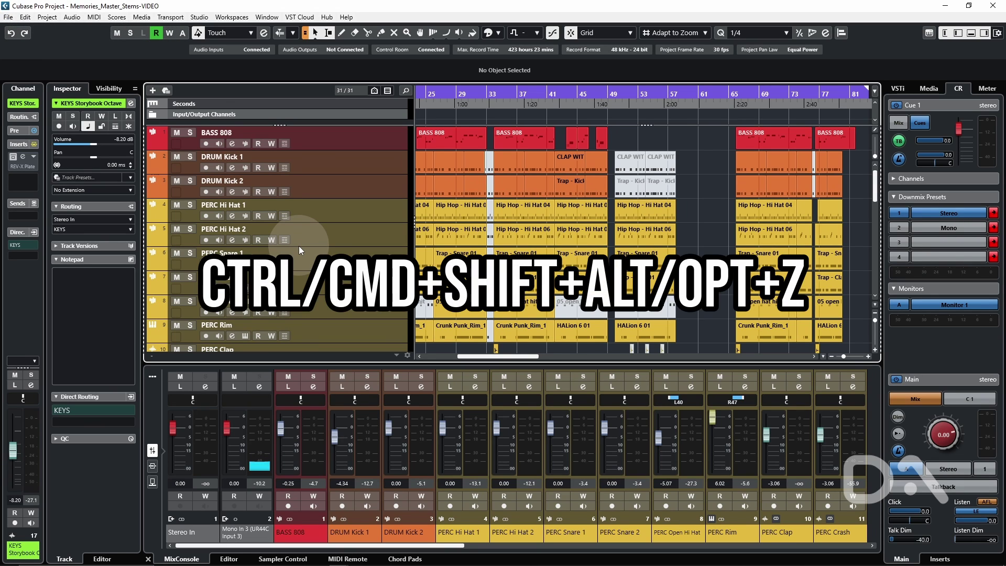
{"action": "key", "text": "ctrl+alt+shift+z"}
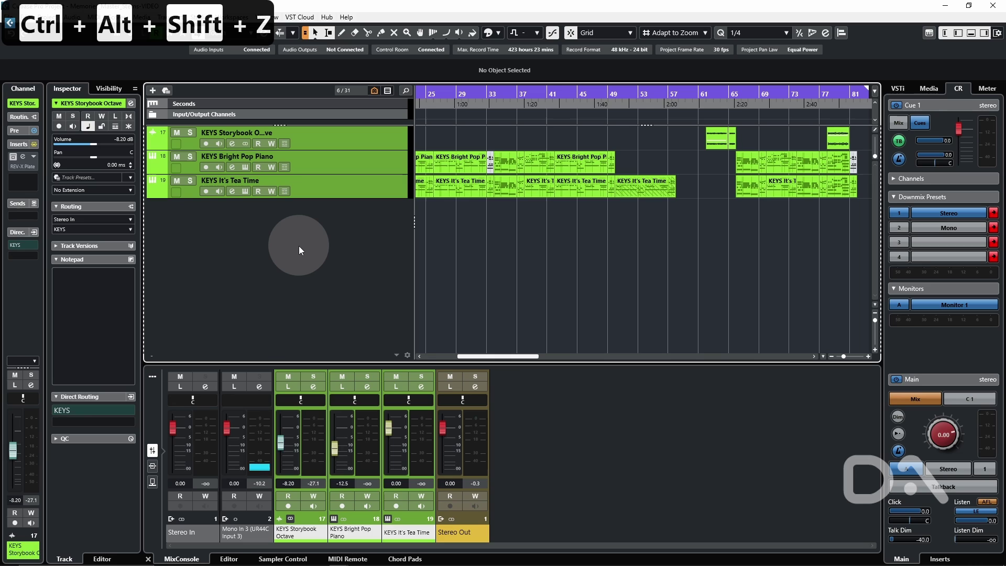